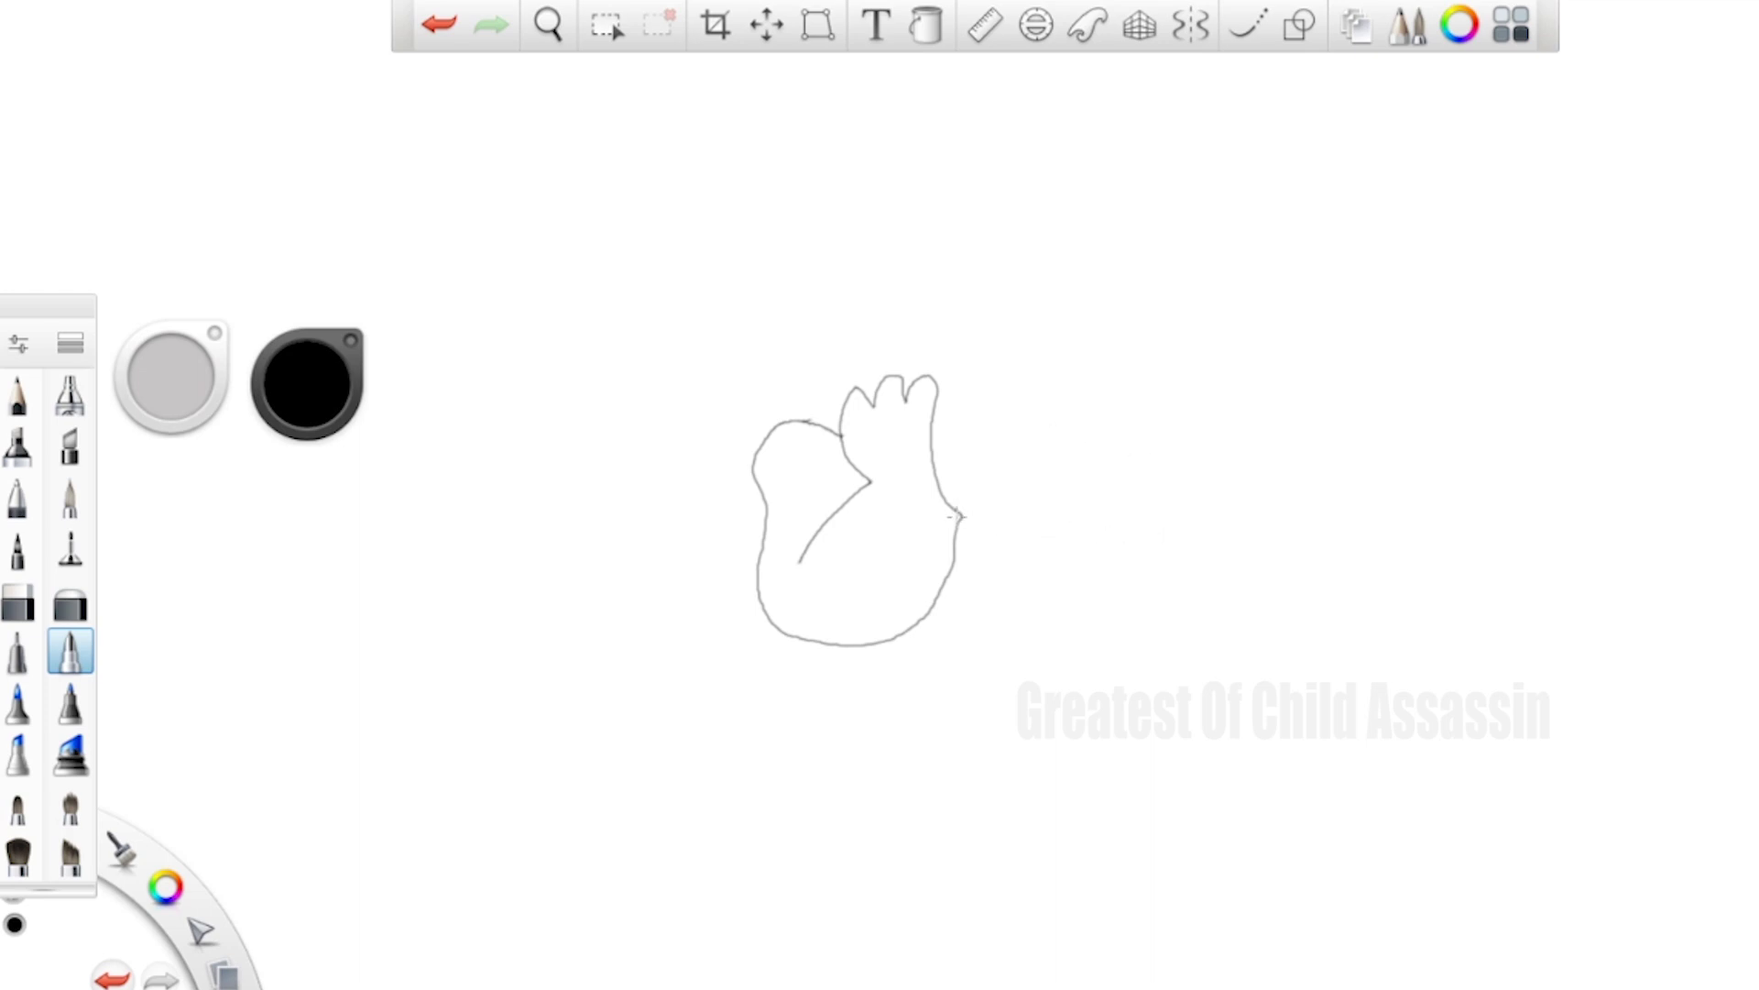
# Step: Draw the mouse's head outline with a large round ear, and the second arm raised against the cheek
pyautogui.moveTo(959, 516)
pyautogui.mouseDown()
pyautogui.moveTo(997, 539)
pyautogui.moveTo(1103, 546)
pyautogui.moveTo(1134, 516)
pyautogui.moveTo(1202, 358)
pyautogui.moveTo(1216, 277)
pyautogui.moveTo(1189, 231)
pyautogui.moveTo(1118, 200)
pyautogui.moveTo(935, 216)
pyautogui.moveTo(919, 183)
pyautogui.moveTo(830, 130)
pyautogui.moveTo(750, 158)
pyautogui.moveTo(748, 264)
pyautogui.moveTo(850, 376)
pyautogui.mouseUp()
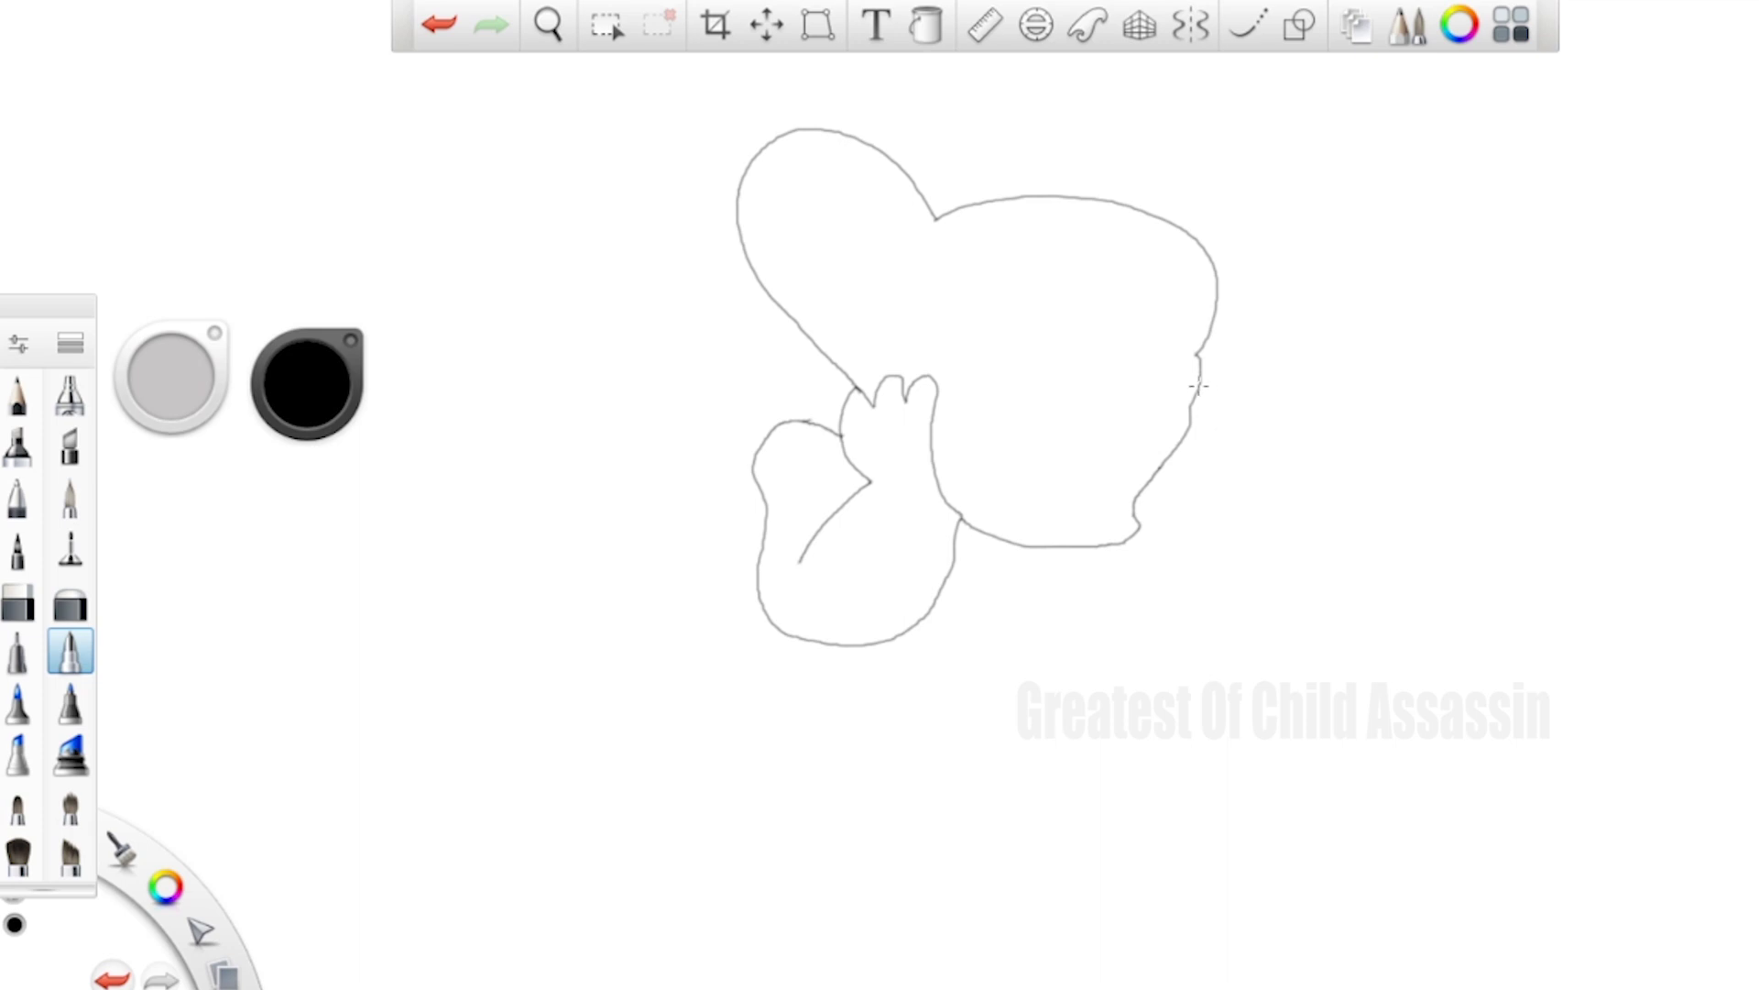
pyautogui.moveTo(1202, 376)
pyautogui.mouseDown()
pyautogui.moveTo(1265, 384)
pyautogui.moveTo(1249, 469)
pyautogui.moveTo(1261, 452)
pyautogui.moveTo(1335, 545)
pyautogui.moveTo(1323, 591)
pyautogui.moveTo(1289, 608)
pyautogui.moveTo(1234, 615)
pyautogui.moveTo(1181, 590)
pyautogui.mouseUp()
pyautogui.moveTo(1145, 482); pyautogui.dragTo(1178, 603)
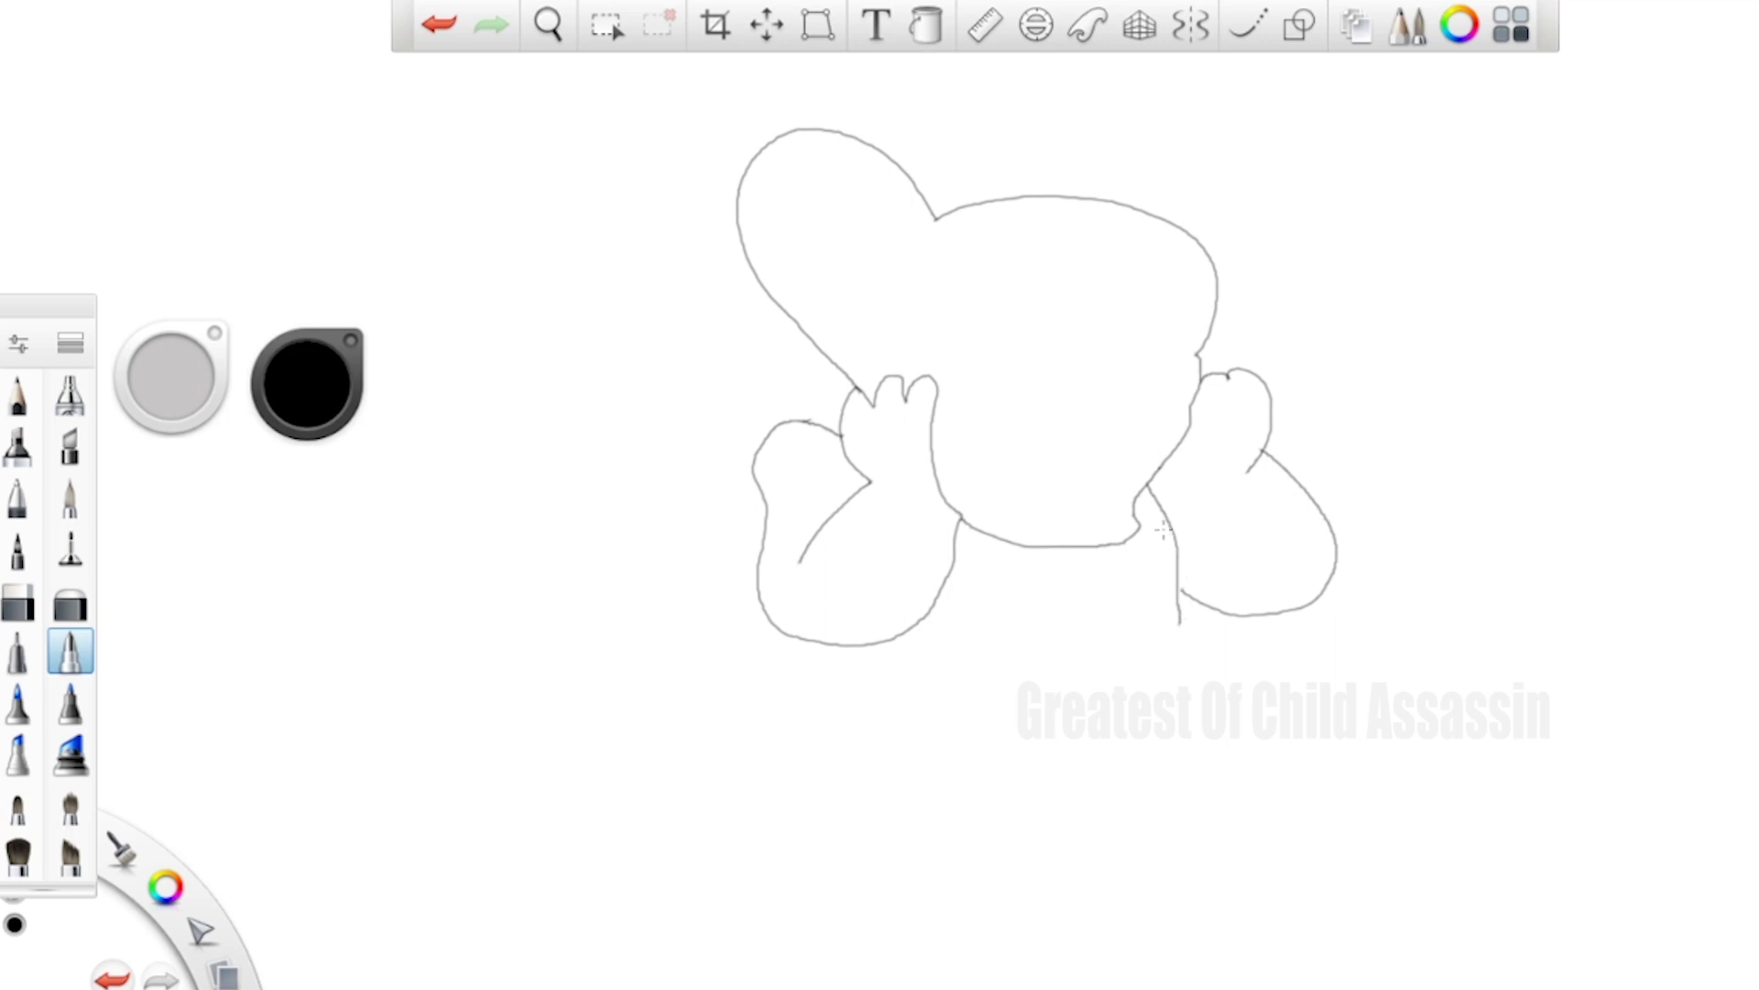
pyautogui.hotkey('ctrl', 'z')
pyautogui.moveTo(1145, 483); pyautogui.dragTo(1185, 614)
pyautogui.hotkey('ctrl', 'z')
# Step: Draw both sides of the torso down to the feet, with a long rounded belly patch notched at its upper edge
pyautogui.moveTo(1148, 484)
pyautogui.mouseDown()
pyautogui.moveTo(1182, 576)
pyautogui.moveTo(1182, 855)
pyautogui.moveTo(1170, 892)
pyautogui.moveTo(1108, 922)
pyautogui.moveTo(1033, 907)
pyautogui.moveTo(998, 822)
pyautogui.moveTo(1018, 627)
pyautogui.moveTo(1067, 635)
pyautogui.moveTo(1102, 600)
pyautogui.moveTo(1187, 667)
pyautogui.mouseUp()
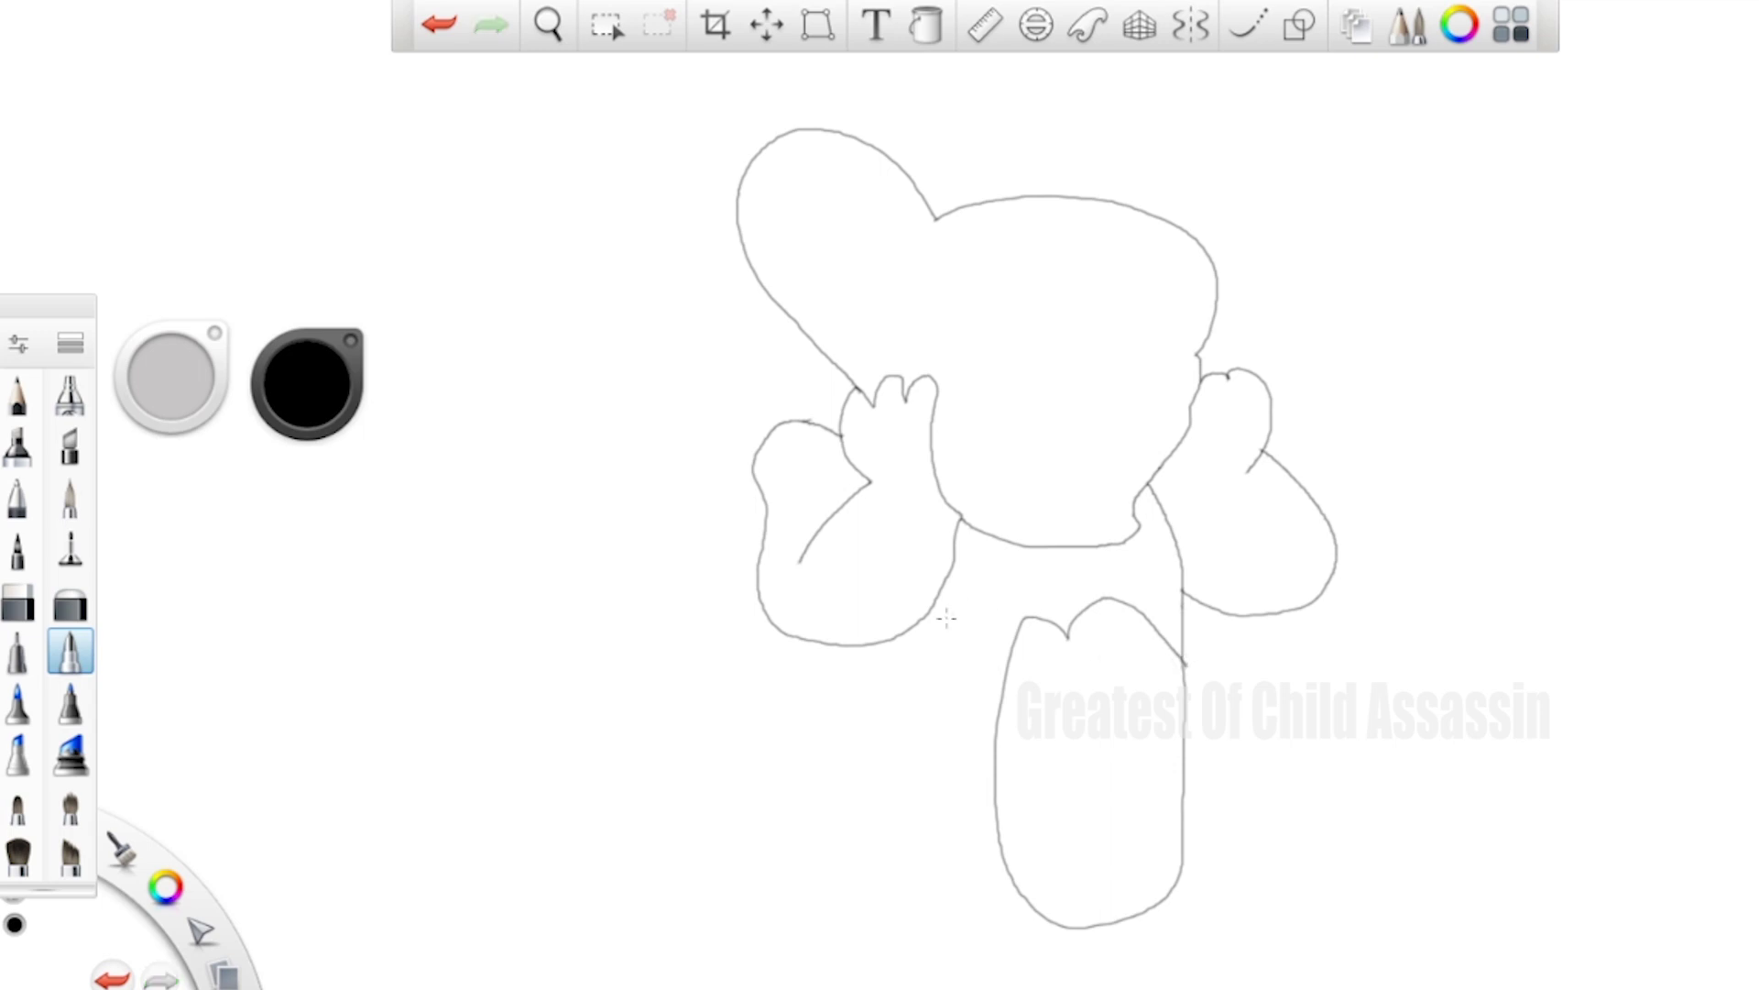
pyautogui.moveTo(914, 648)
pyautogui.mouseDown()
pyautogui.moveTo(922, 801)
pyautogui.moveTo(886, 958)
pyautogui.moveTo(1020, 980)
pyautogui.moveTo(1180, 958)
pyautogui.moveTo(1286, 978)
pyautogui.moveTo(1282, 928)
pyautogui.moveTo(1186, 863)
pyautogui.mouseUp()
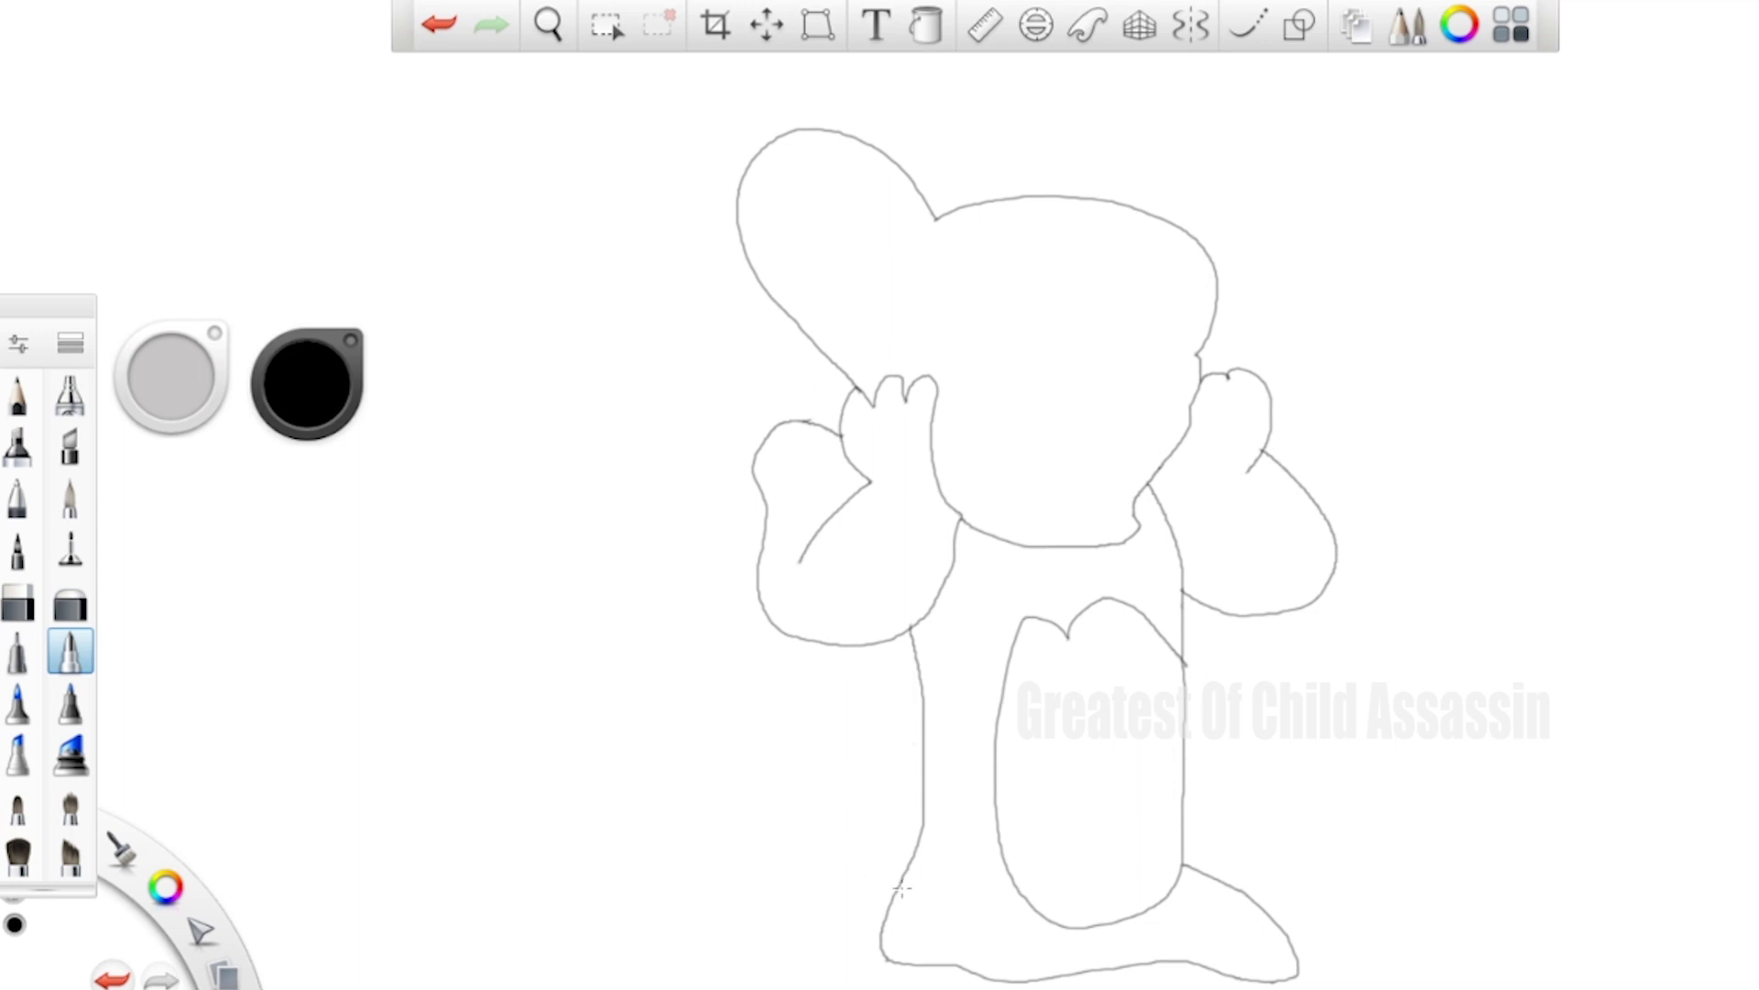
pyautogui.moveTo(903, 888)
pyautogui.mouseDown()
pyautogui.moveTo(673, 783)
pyautogui.moveTo(692, 811)
pyautogui.moveTo(874, 896)
pyautogui.mouseUp()
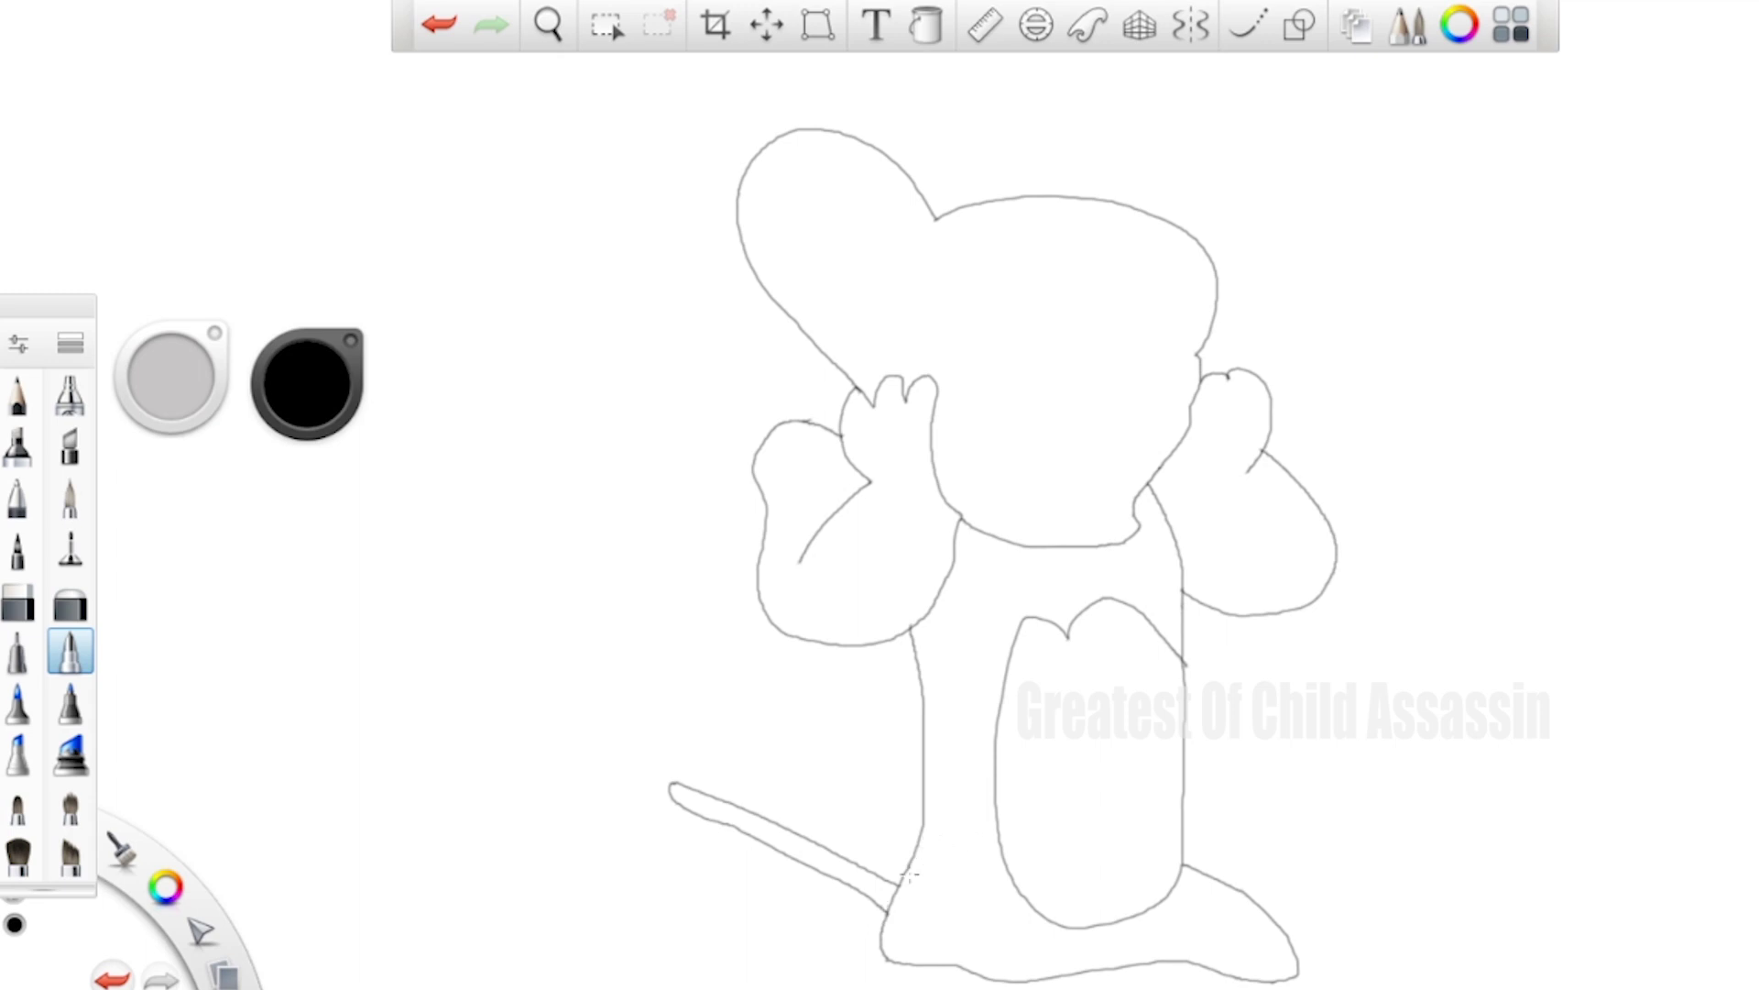
pyautogui.hotkey('ctrl', 'z')
pyautogui.hotkey('ctrl', 'z')
pyautogui.moveTo(903, 887); pyautogui.dragTo(747, 810)
pyautogui.hotkey('ctrl', 'z')
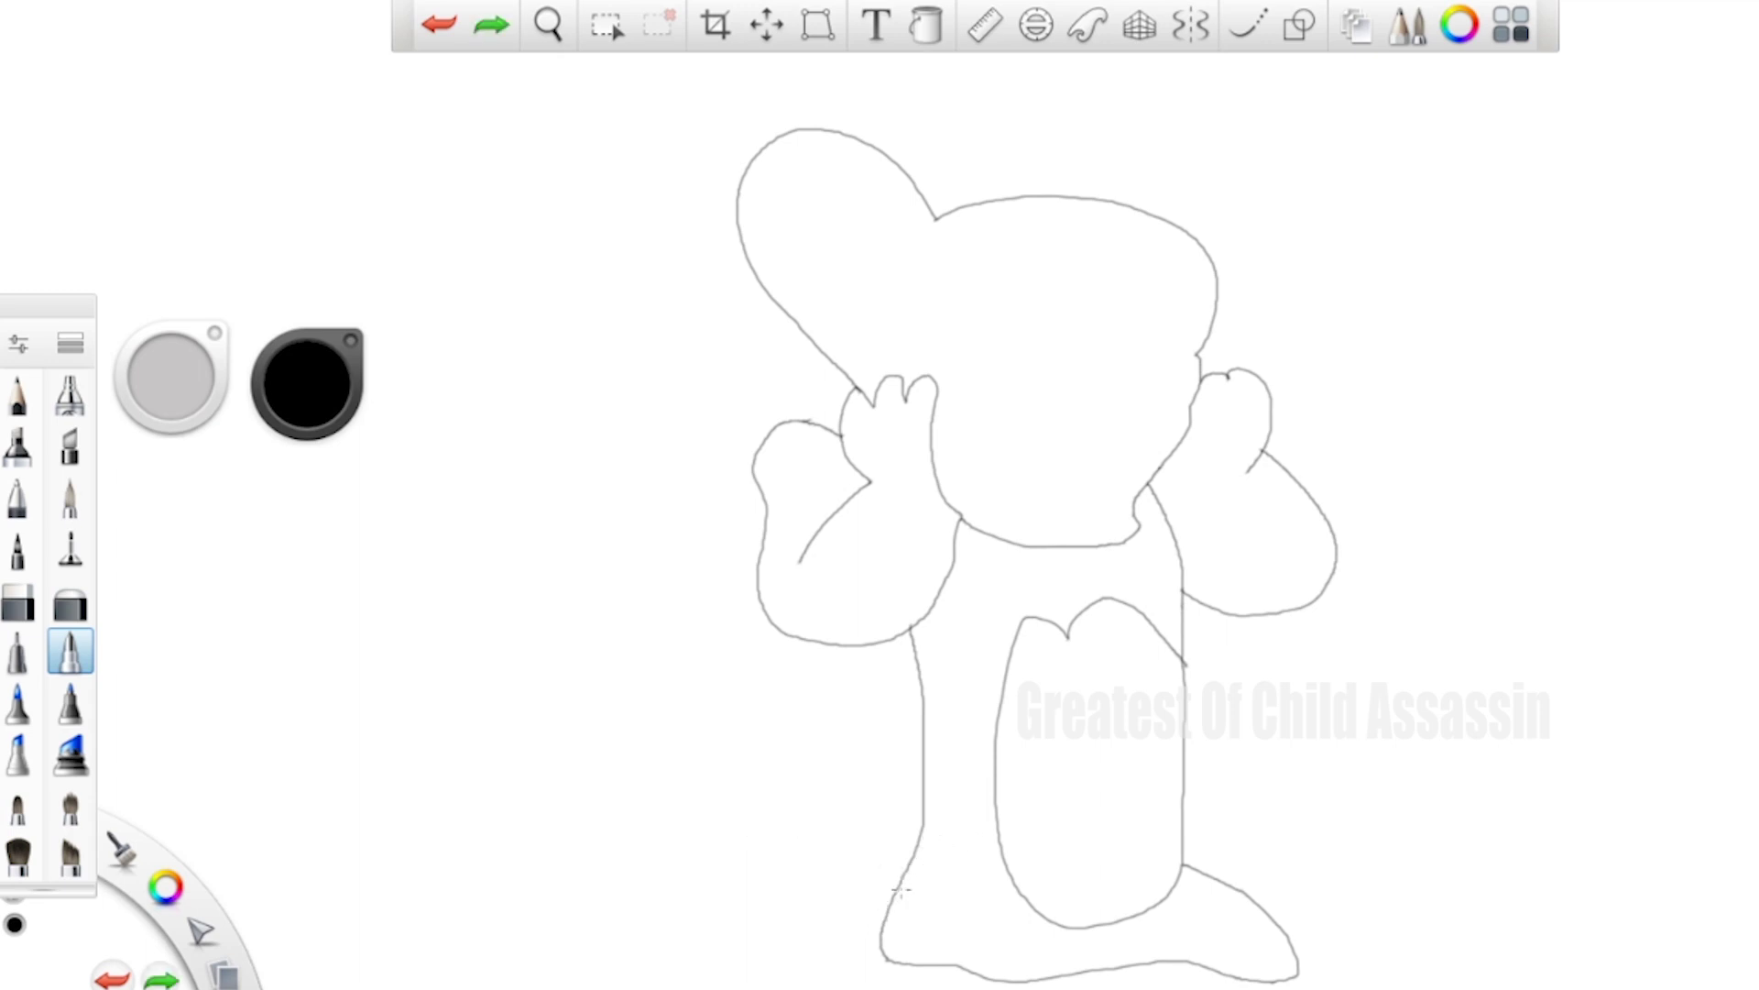
# Step: Draw a long, thin tail tapering to a point from the lower back, and a pointed second ear above the head
pyautogui.moveTo(899, 890)
pyautogui.mouseDown()
pyautogui.moveTo(711, 802)
pyautogui.moveTo(564, 788)
pyautogui.moveTo(890, 916)
pyautogui.mouseUp()
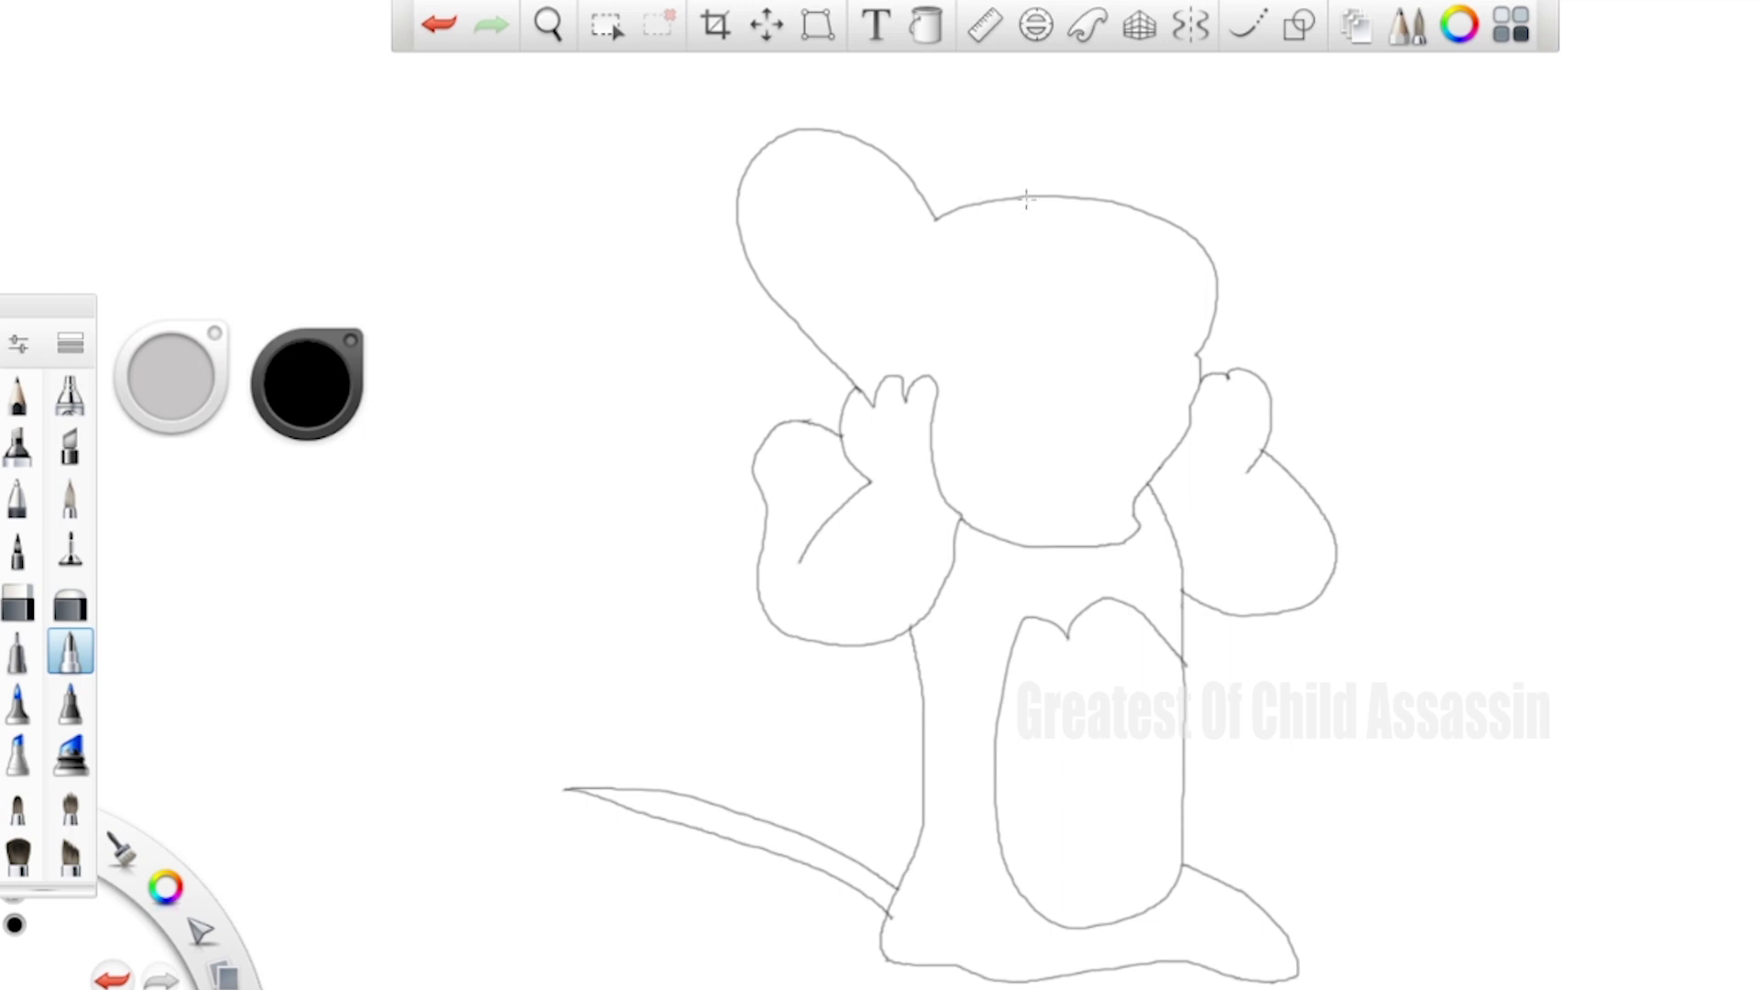
pyautogui.moveTo(1027, 198)
pyautogui.mouseDown()
pyautogui.moveTo(1109, 127)
pyautogui.moveTo(1196, 92)
pyautogui.moveTo(1158, 216)
pyautogui.mouseUp()
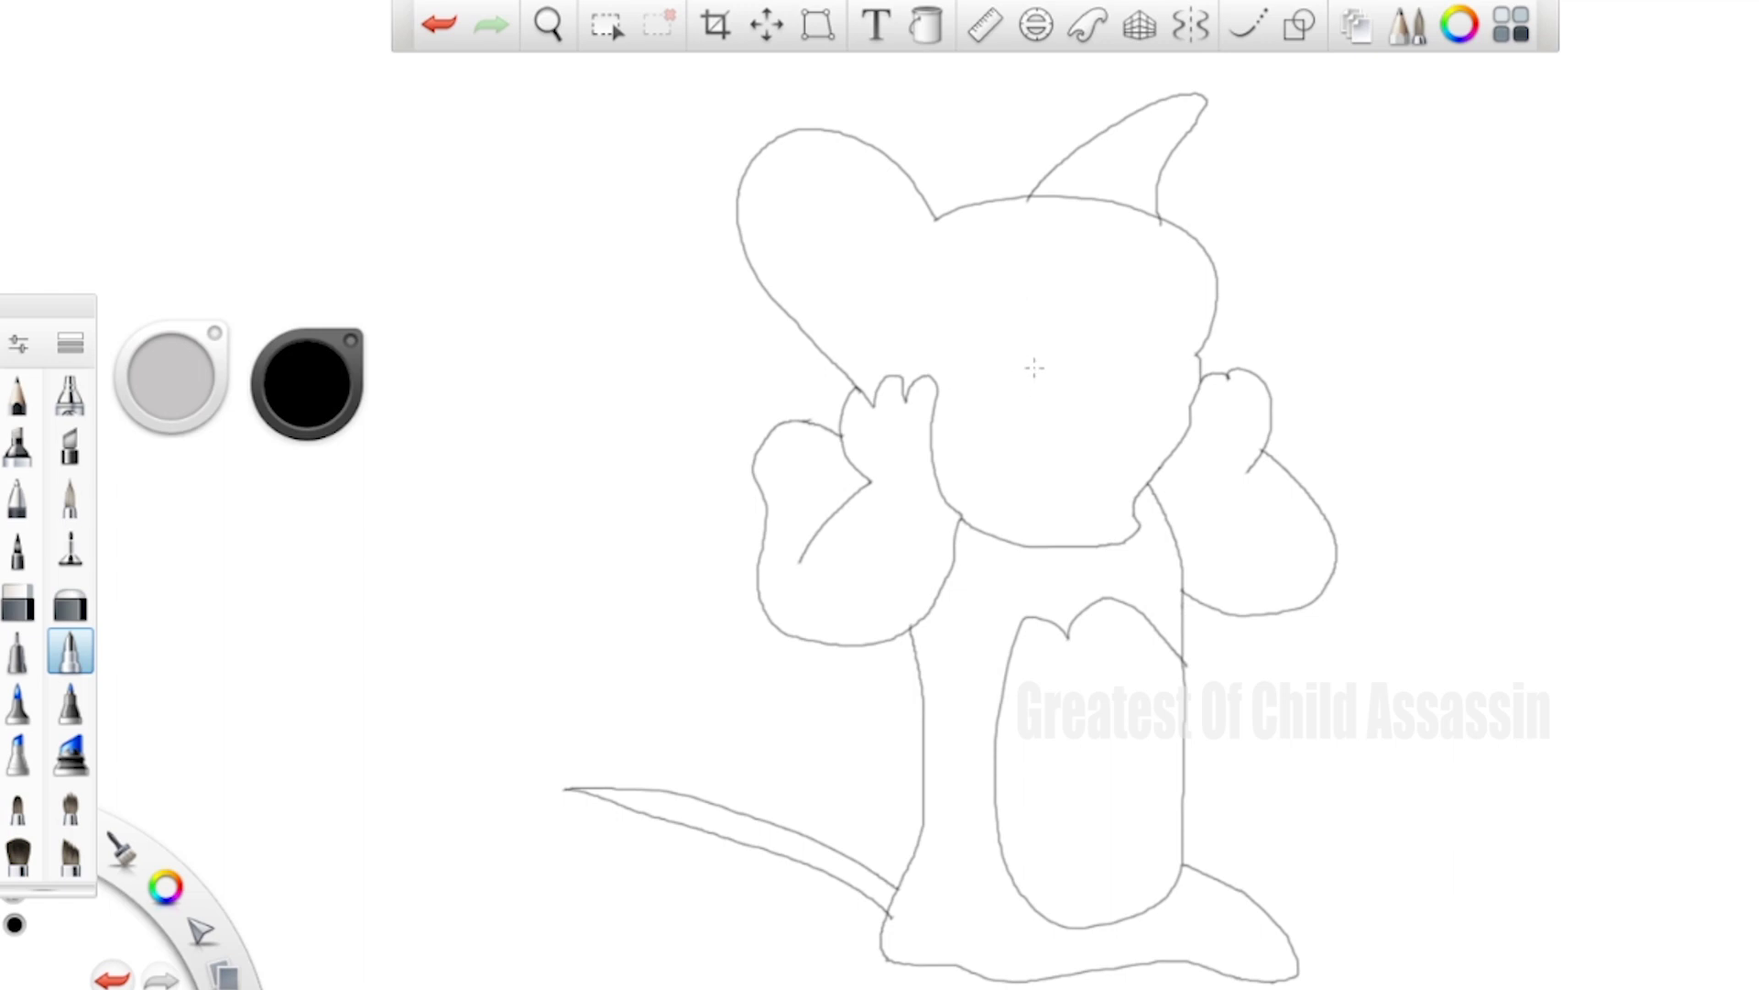
# Step: Draw the muzzle and cheek contour with an open mouth and tongue, and scribble a small black nose
pyautogui.moveTo(1034, 368)
pyautogui.mouseDown()
pyautogui.moveTo(1188, 369)
pyautogui.moveTo(1130, 466)
pyautogui.mouseUp()
pyautogui.moveTo(1002, 385)
pyautogui.mouseDown()
pyautogui.moveTo(997, 429)
pyautogui.moveTo(936, 448)
pyautogui.mouseUp()
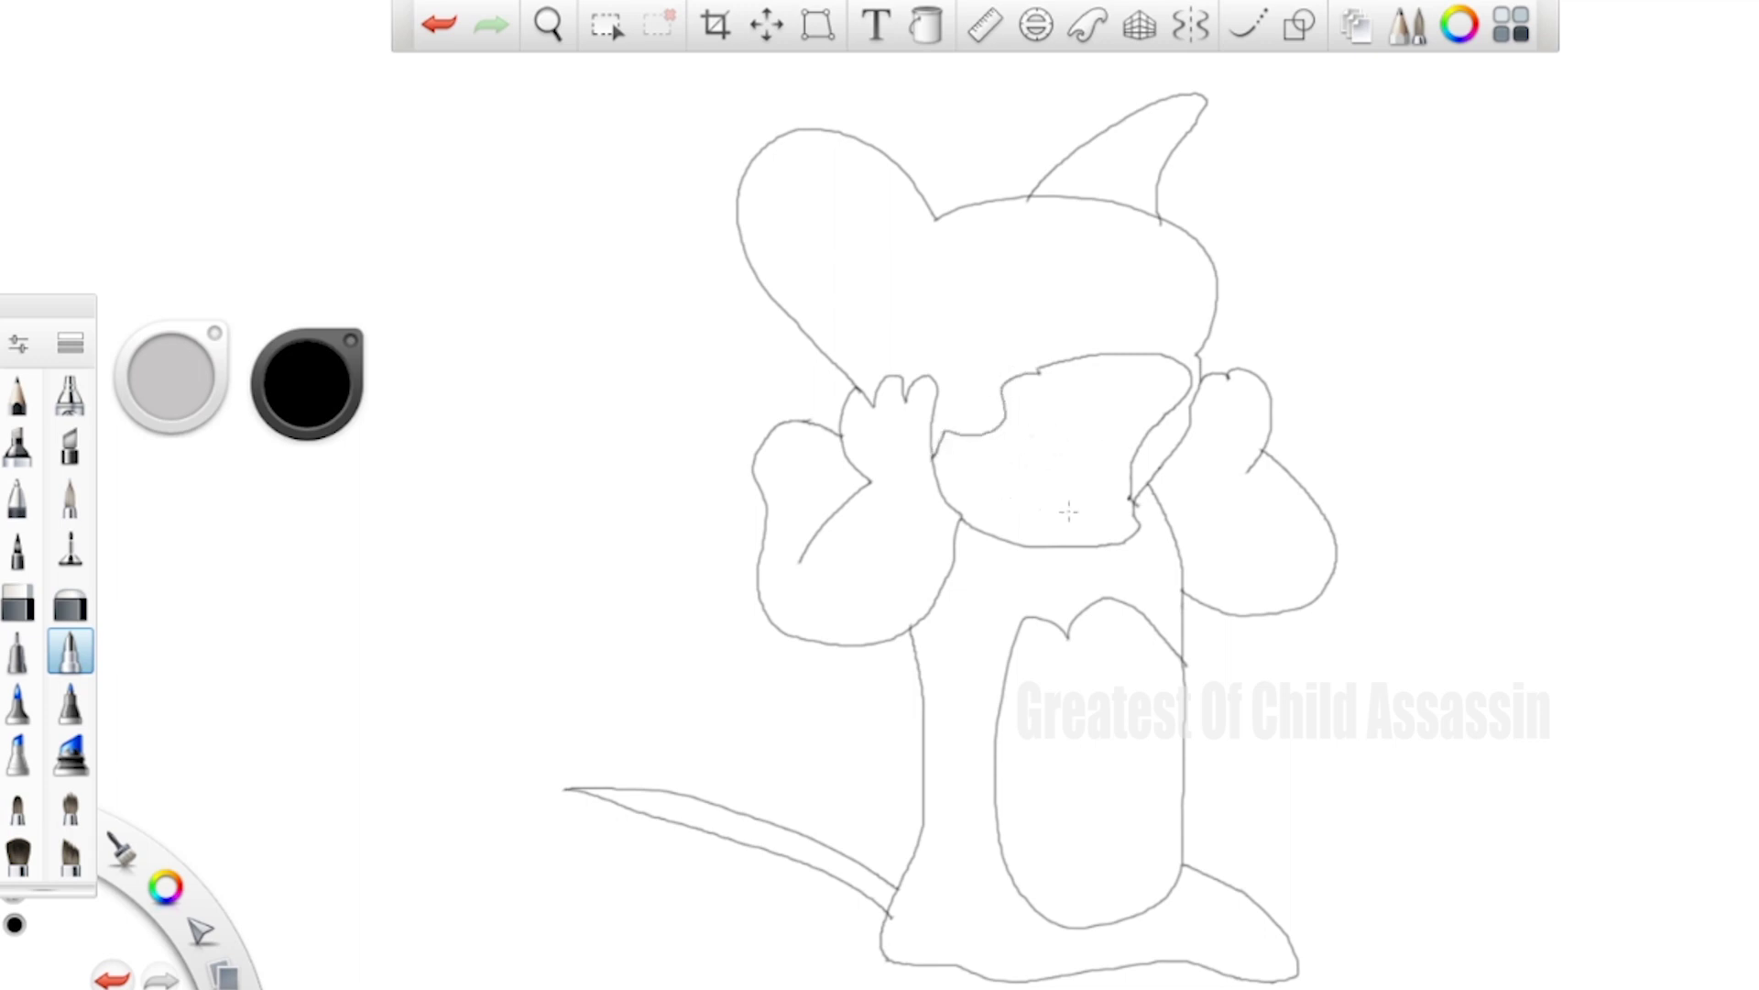
pyautogui.moveTo(1089, 514)
pyautogui.mouseDown()
pyautogui.moveTo(1030, 518)
pyautogui.moveTo(973, 469)
pyautogui.moveTo(997, 440)
pyautogui.moveTo(1090, 429)
pyautogui.moveTo(1110, 454)
pyautogui.moveTo(1085, 519)
pyautogui.moveTo(1001, 470)
pyautogui.moveTo(1028, 447)
pyautogui.moveTo(1063, 458)
pyautogui.moveTo(1082, 497)
pyautogui.moveTo(1020, 475)
pyautogui.mouseUp()
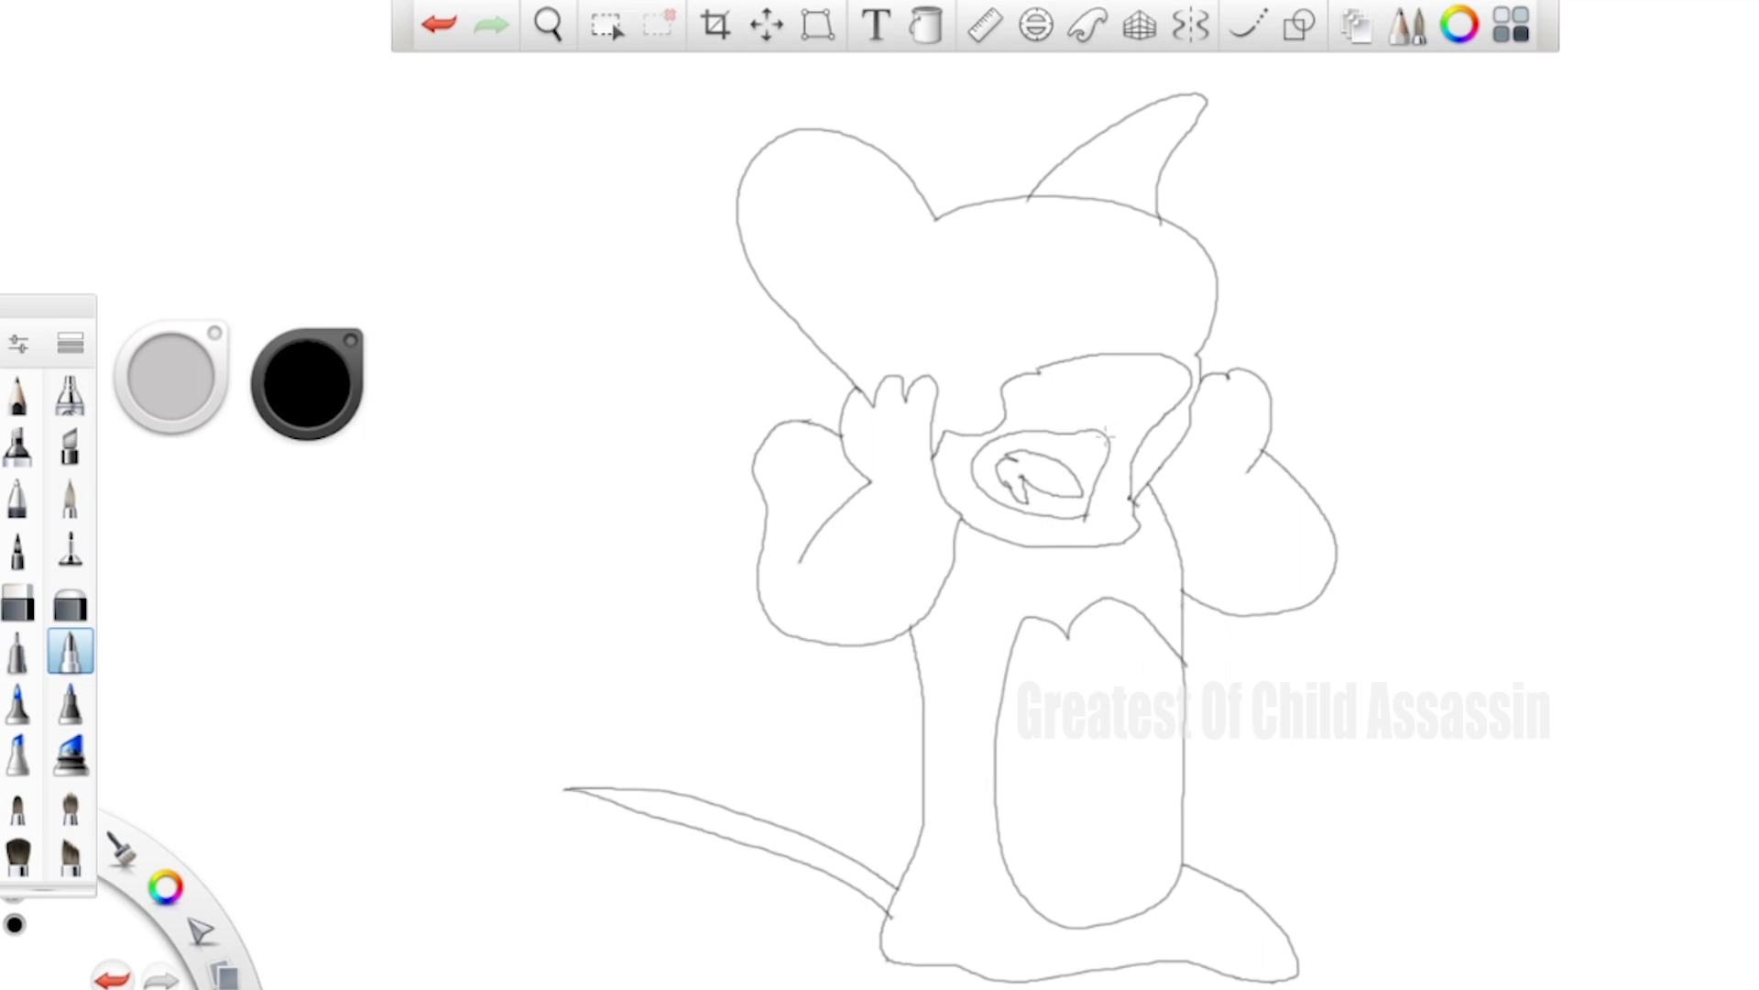
pyautogui.moveTo(1104, 439); pyautogui.dragTo(1137, 430)
pyautogui.moveTo(1106, 393); pyautogui.dragTo(1106, 388)
# Step: Draw the curled inner fold of the large ear and two thin hair strands on top of the head
pyautogui.moveTo(793, 129)
pyautogui.mouseDown()
pyautogui.moveTo(885, 247)
pyautogui.moveTo(873, 309)
pyautogui.moveTo(831, 265)
pyautogui.moveTo(873, 332)
pyautogui.moveTo(852, 368)
pyautogui.mouseUp()
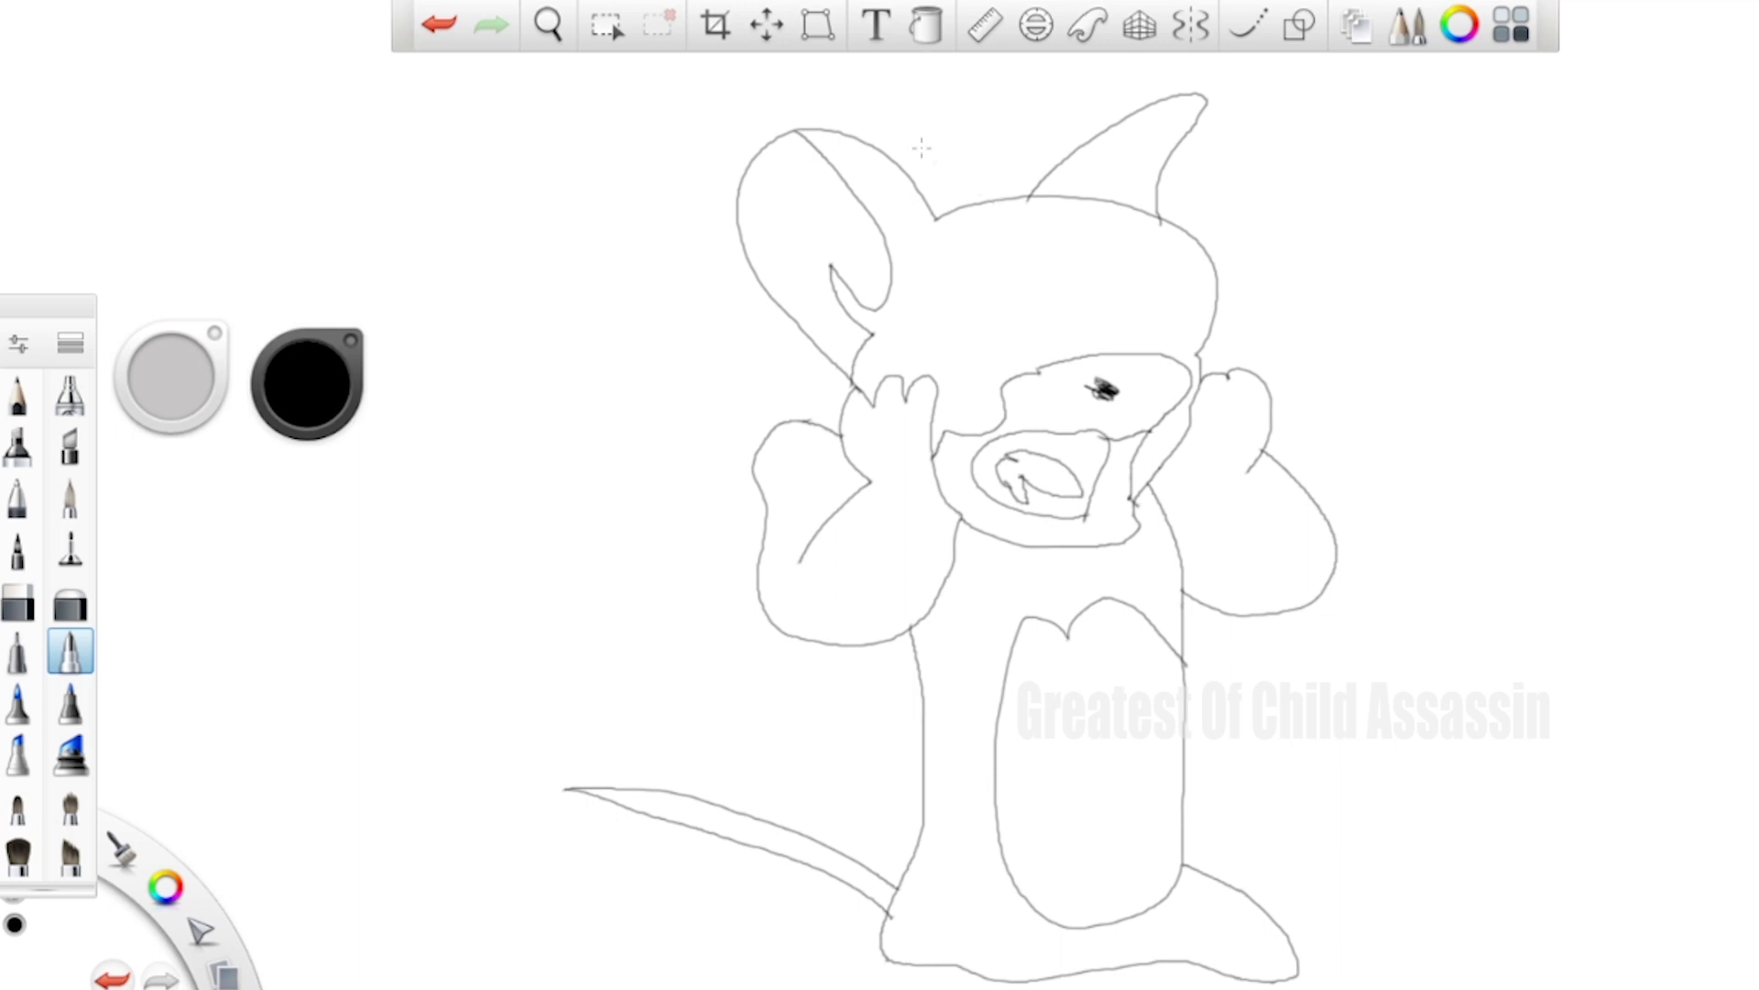
pyautogui.hotkey('ctrl', 'z')
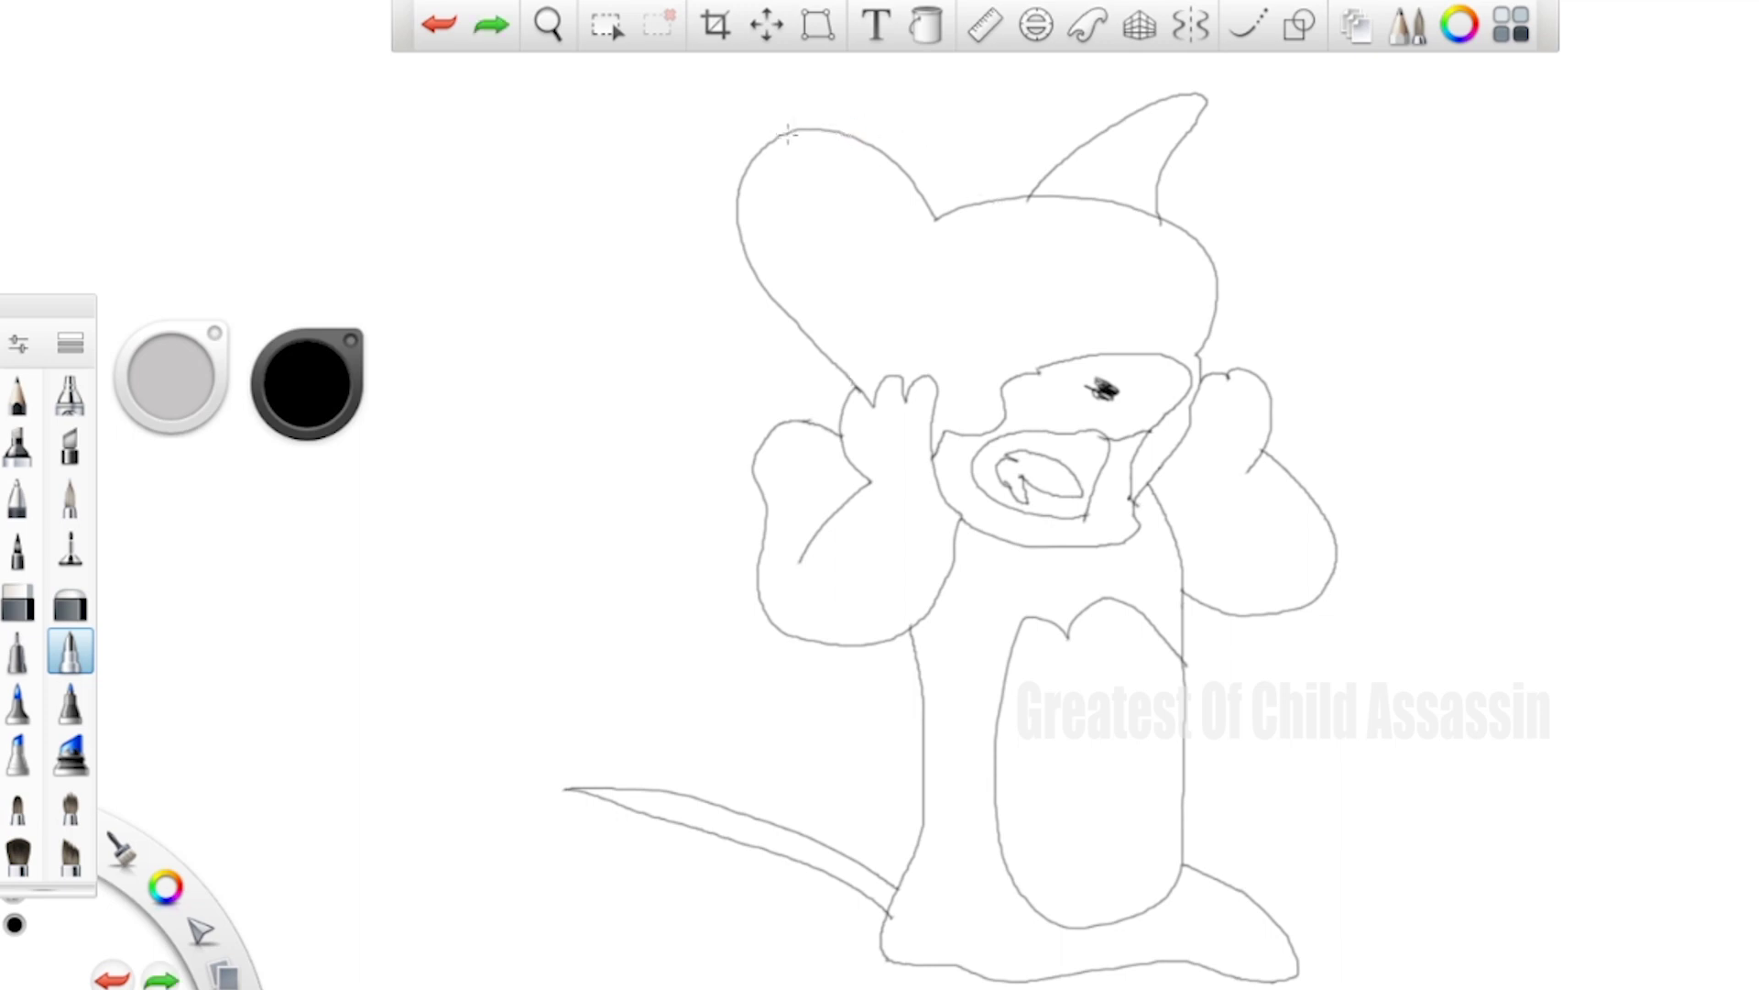
pyautogui.moveTo(792, 130)
pyautogui.mouseDown()
pyautogui.moveTo(866, 177)
pyautogui.moveTo(892, 245)
pyautogui.moveTo(873, 260)
pyautogui.moveTo(839, 206)
pyautogui.moveTo(873, 280)
pyautogui.moveTo(844, 395)
pyautogui.mouseUp()
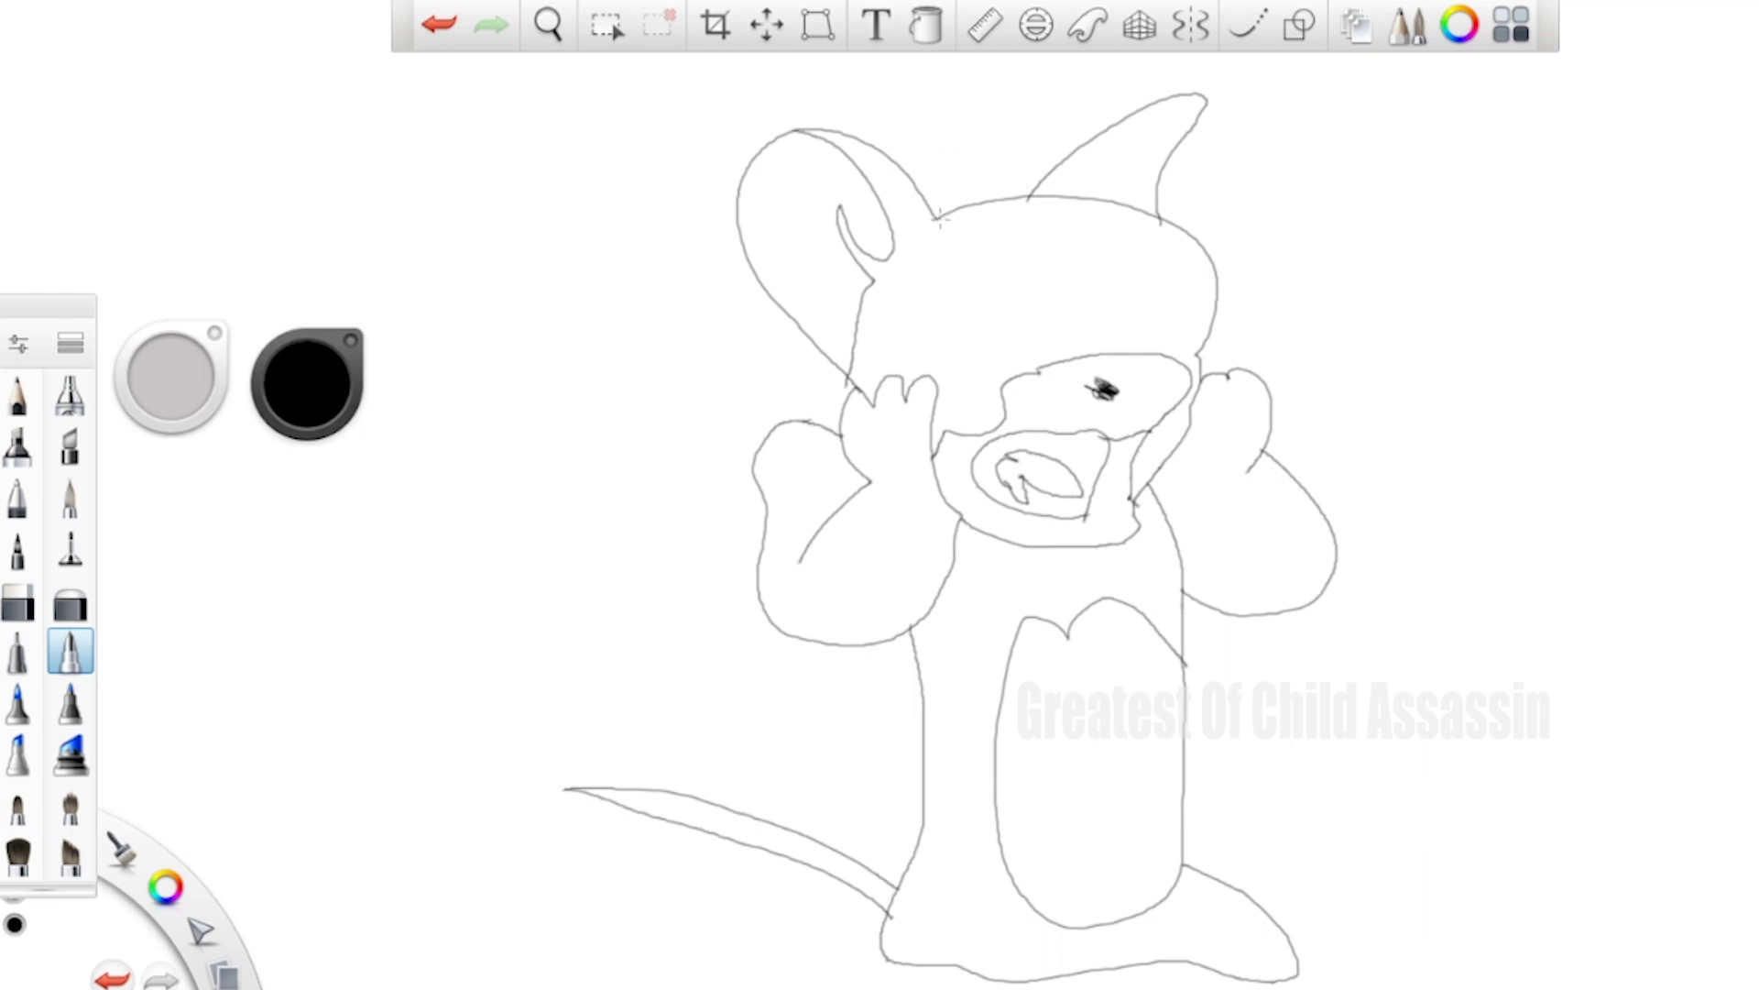
pyautogui.moveTo(941, 218); pyautogui.dragTo(1005, 123)
pyautogui.moveTo(968, 205); pyautogui.dragTo(1087, 150)
# Step: Draw two tall oval eyes with scribbled black pupils, and add two whiskers on each side of the muzzle
pyautogui.moveTo(1016, 344)
pyautogui.mouseDown()
pyautogui.moveTo(1026, 222)
pyautogui.moveTo(1056, 256)
pyautogui.moveTo(1073, 360)
pyautogui.moveTo(1117, 360)
pyautogui.moveTo(1096, 296)
pyautogui.moveTo(1115, 241)
pyautogui.moveTo(1149, 226)
pyautogui.moveTo(1177, 282)
pyautogui.moveTo(1141, 365)
pyautogui.mouseUp()
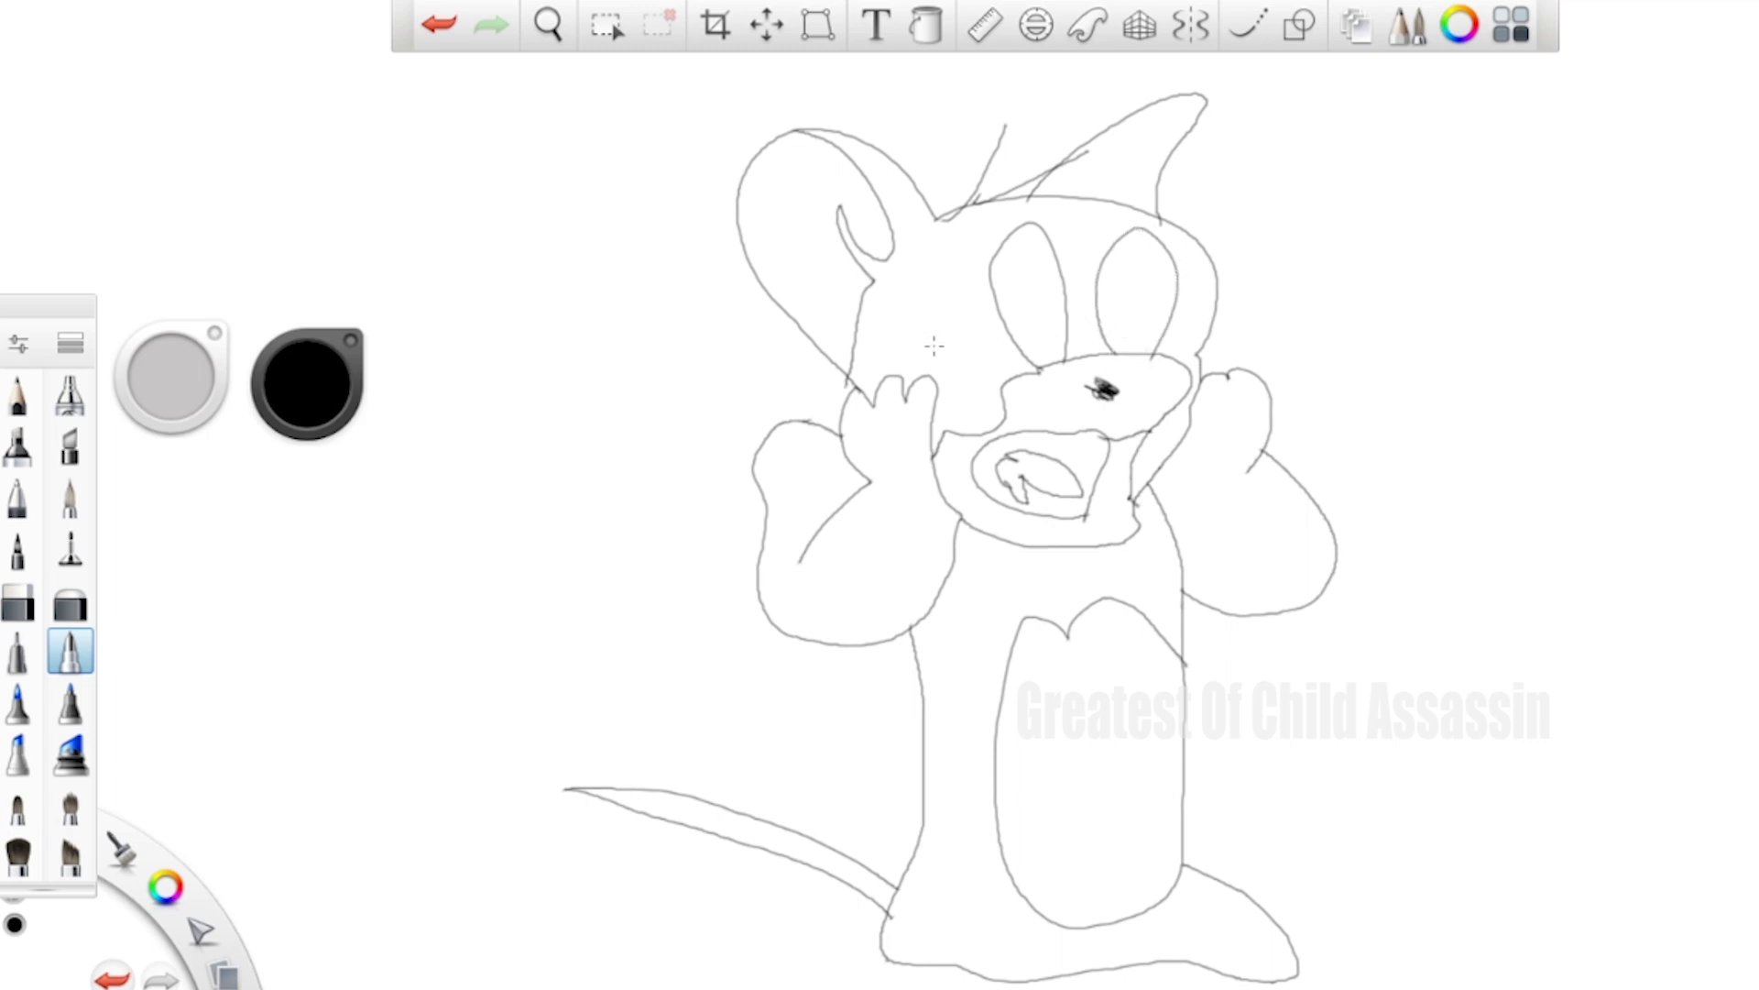
pyautogui.moveTo(961, 348)
pyautogui.mouseDown()
pyautogui.moveTo(1049, 388)
pyautogui.moveTo(964, 382)
pyautogui.moveTo(1042, 402)
pyautogui.moveTo(1313, 350)
pyautogui.mouseUp()
pyautogui.moveTo(1145, 396); pyautogui.dragTo(1393, 399)
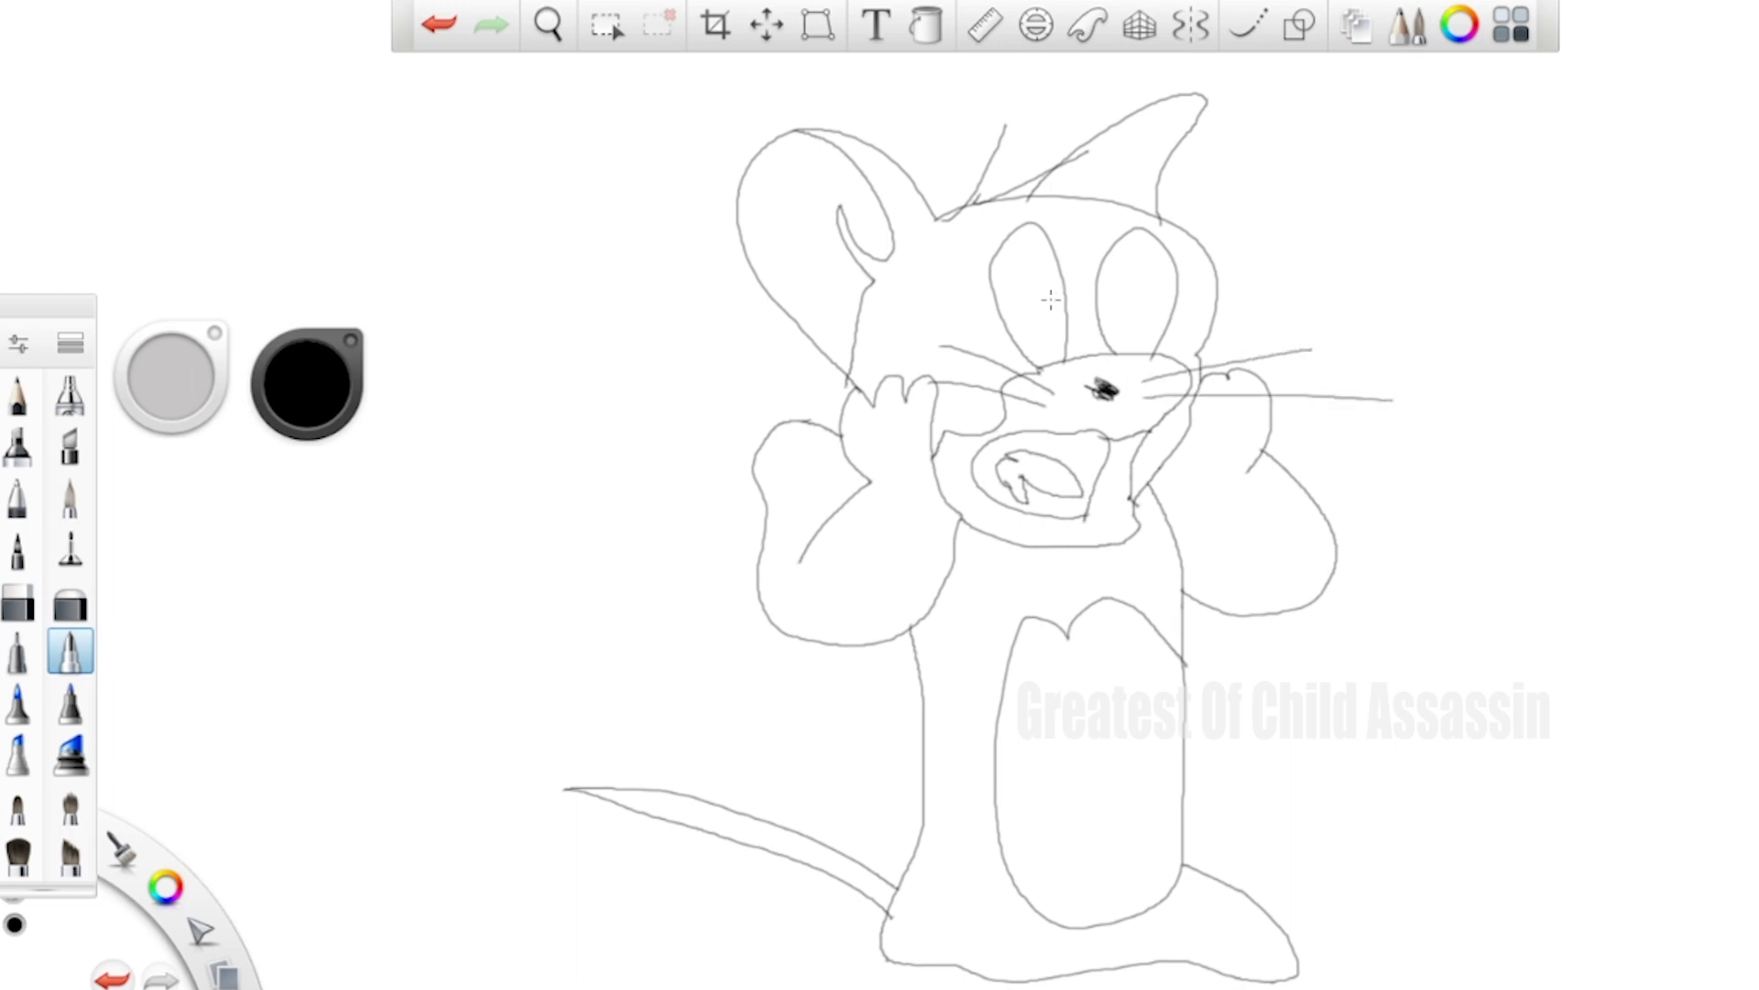
pyautogui.moveTo(1054, 336)
pyautogui.mouseDown()
pyautogui.moveTo(1136, 307)
pyautogui.moveTo(1136, 327)
pyautogui.moveTo(1123, 299)
pyautogui.moveTo(1149, 322)
pyautogui.moveTo(1125, 293)
pyautogui.moveTo(1141, 330)
pyautogui.mouseUp()
# Step: Flood fill both arms, the torso with its feet, and the tail with a light orange-brown color
pyautogui.click(927, 25)
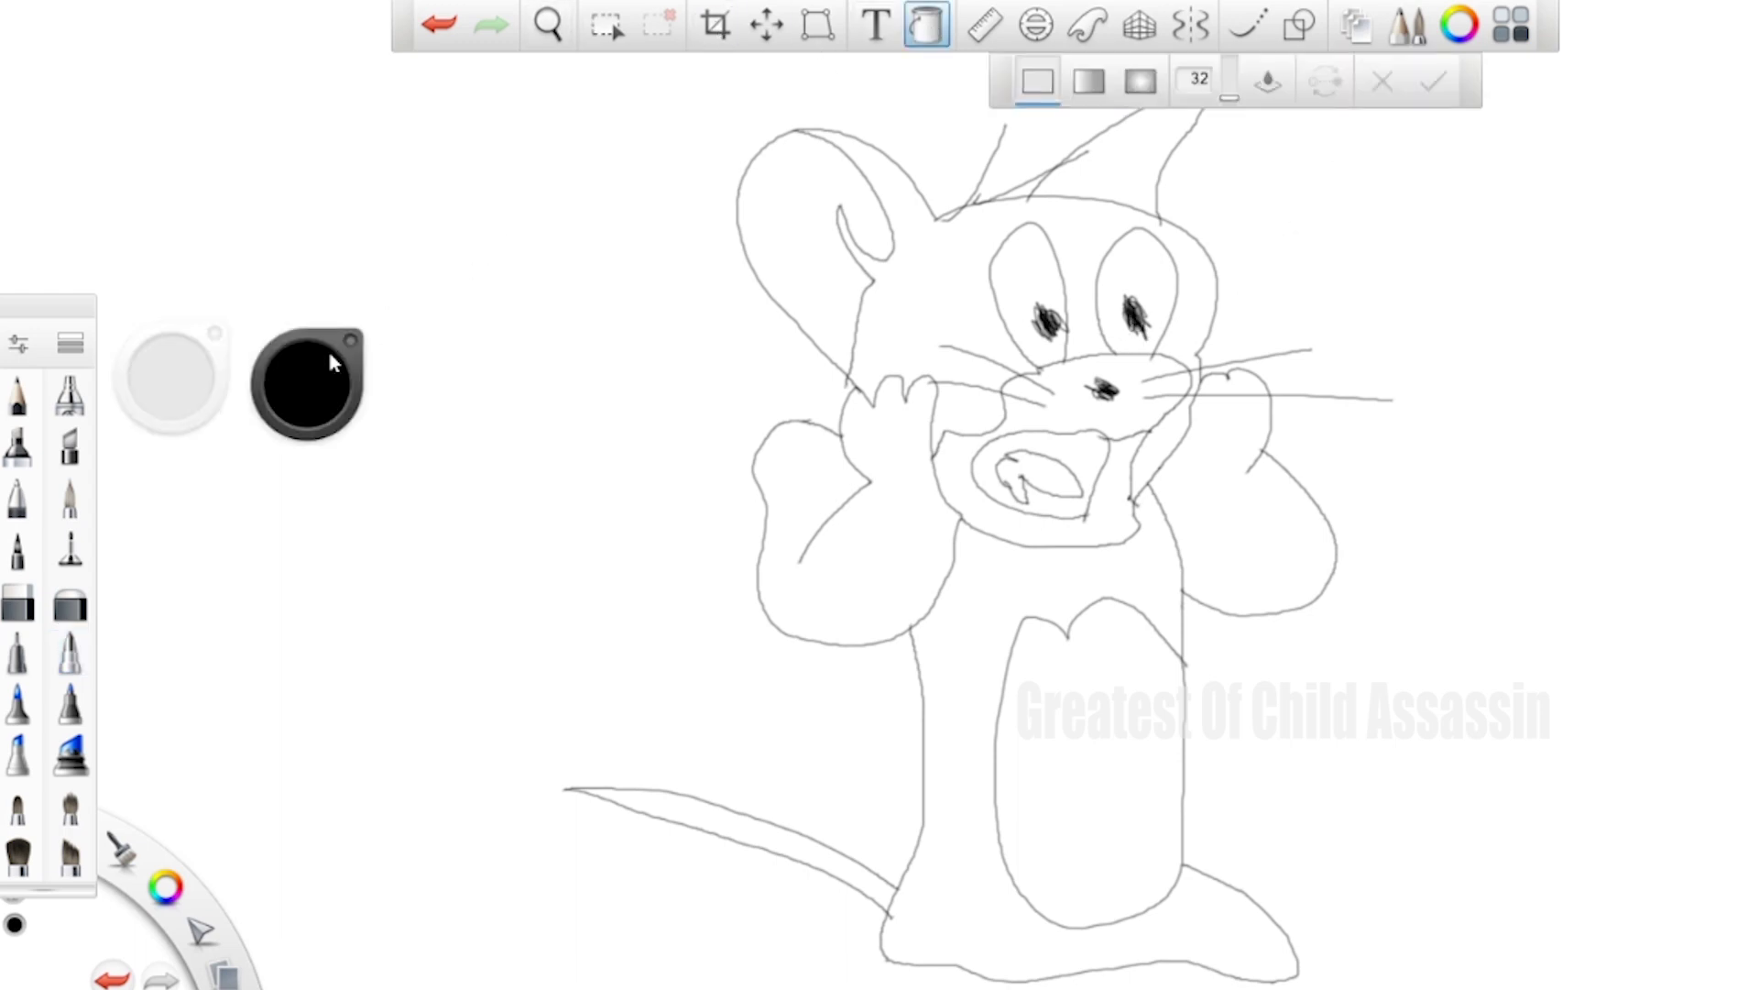
pyautogui.click(301, 398)
pyautogui.click(352, 367)
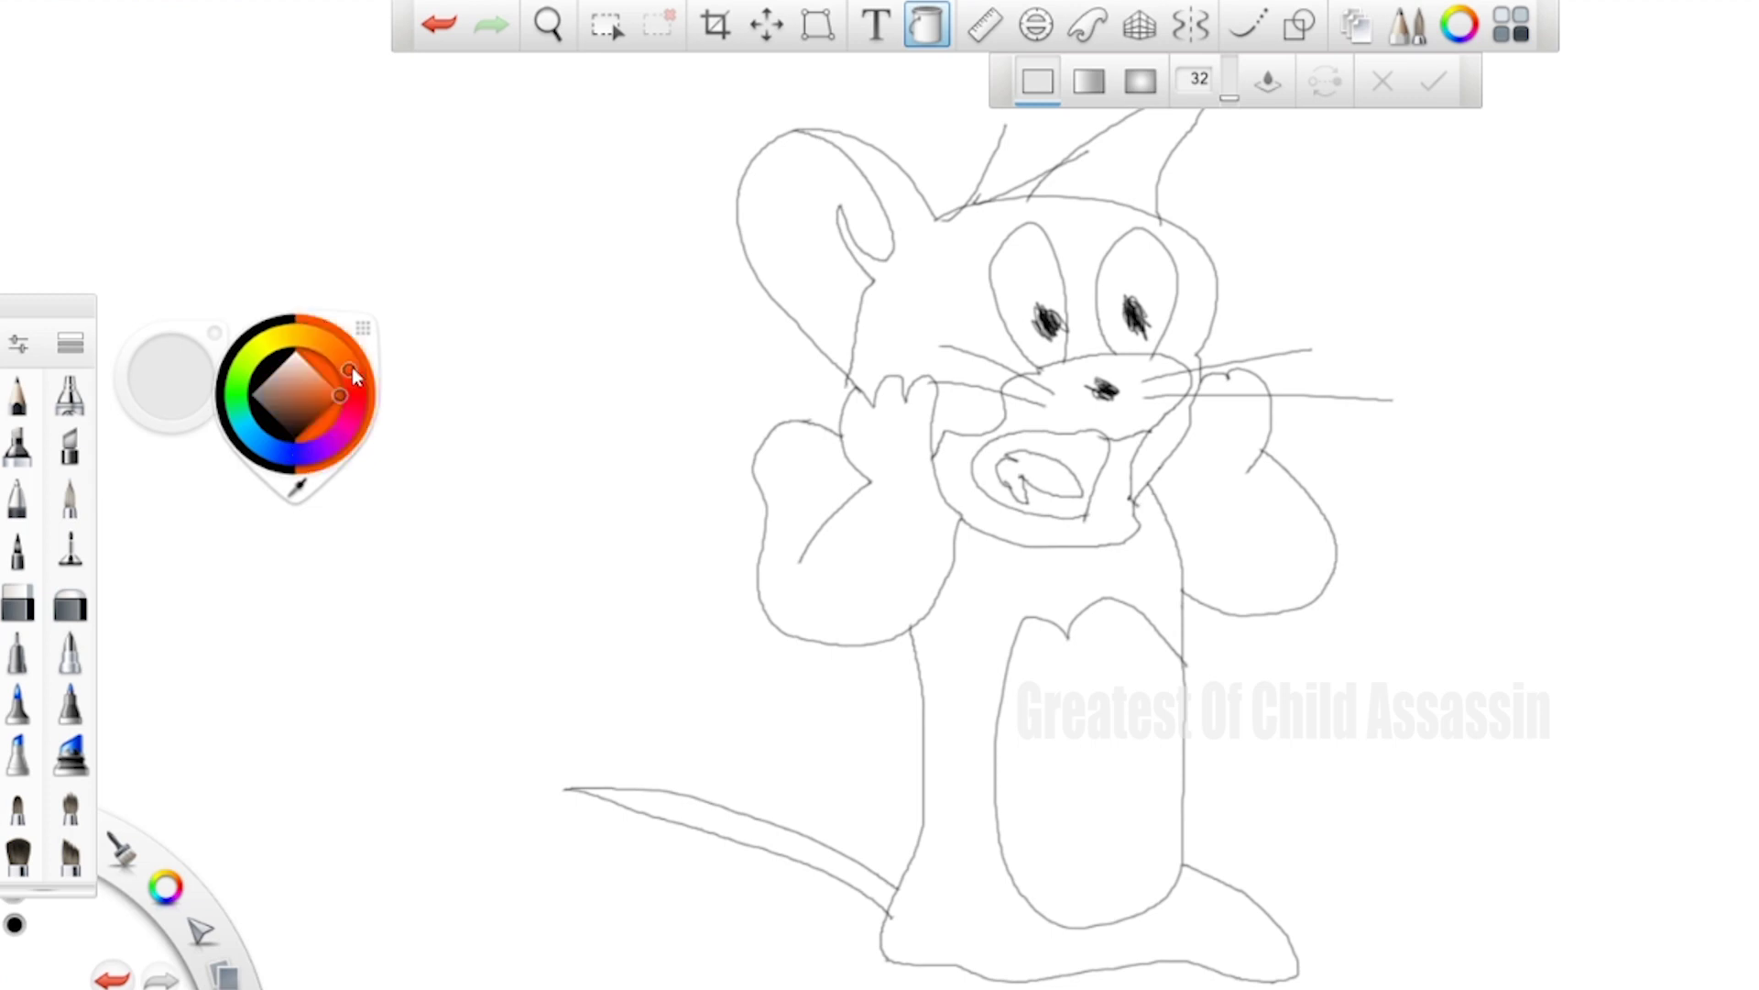
pyautogui.click(303, 379)
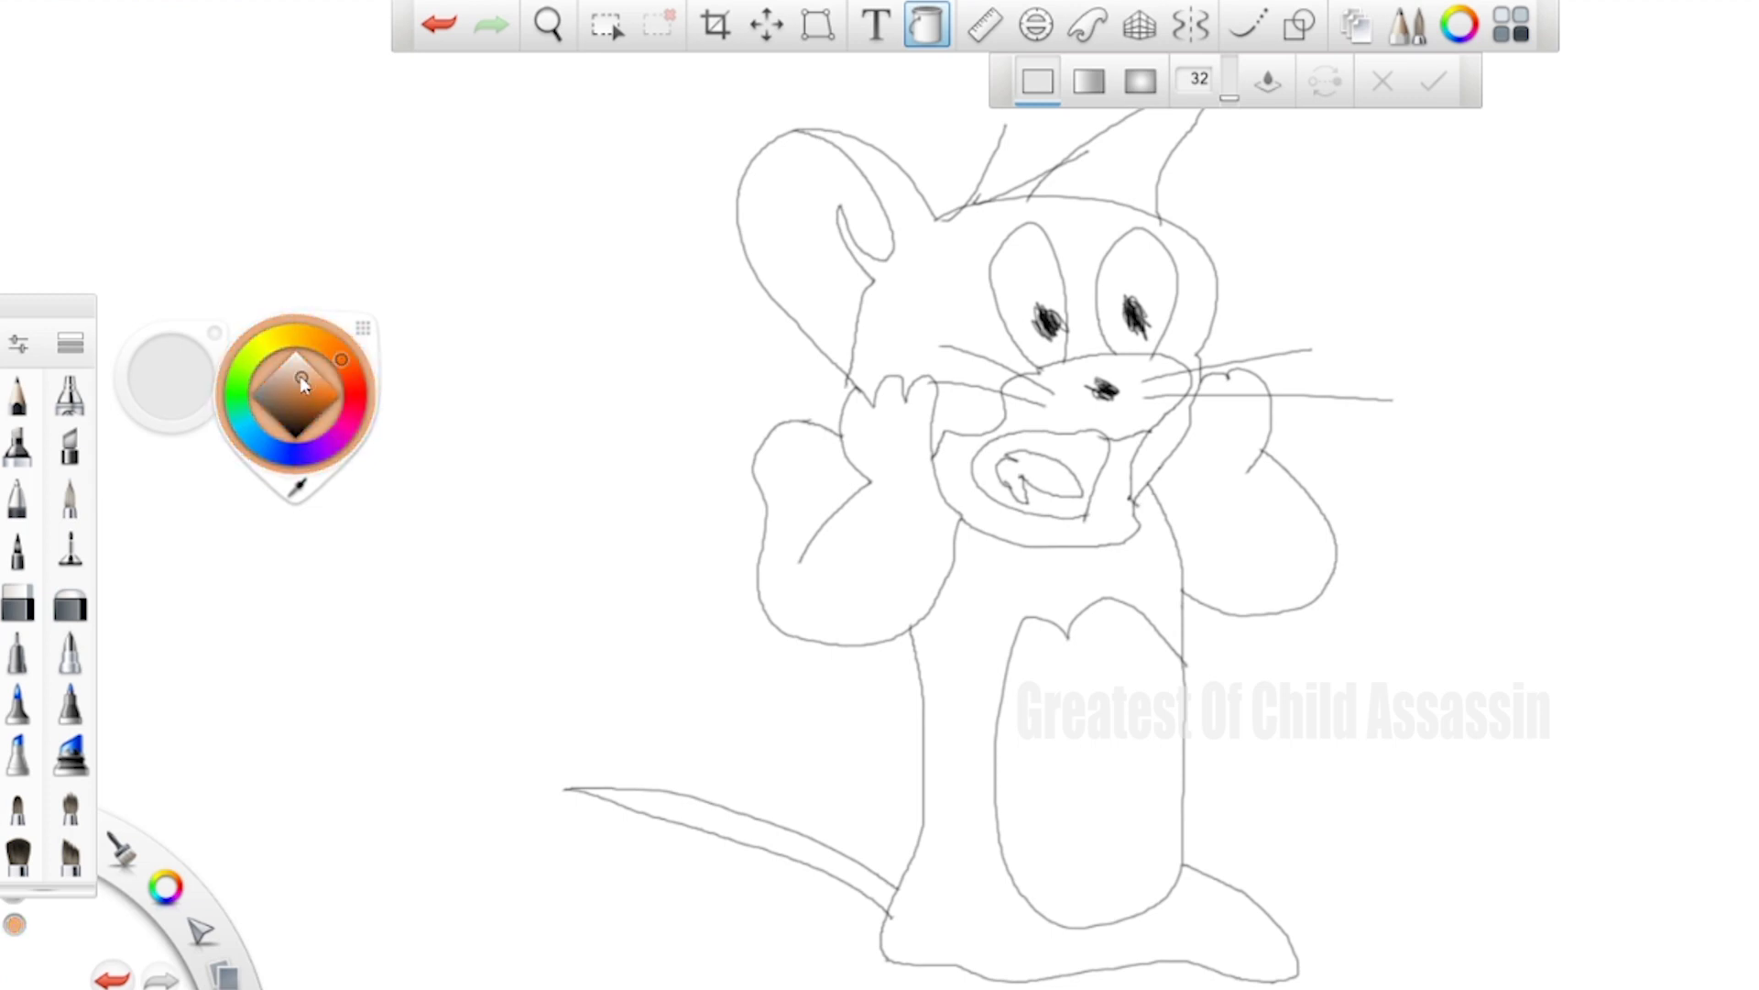
pyautogui.click(889, 559)
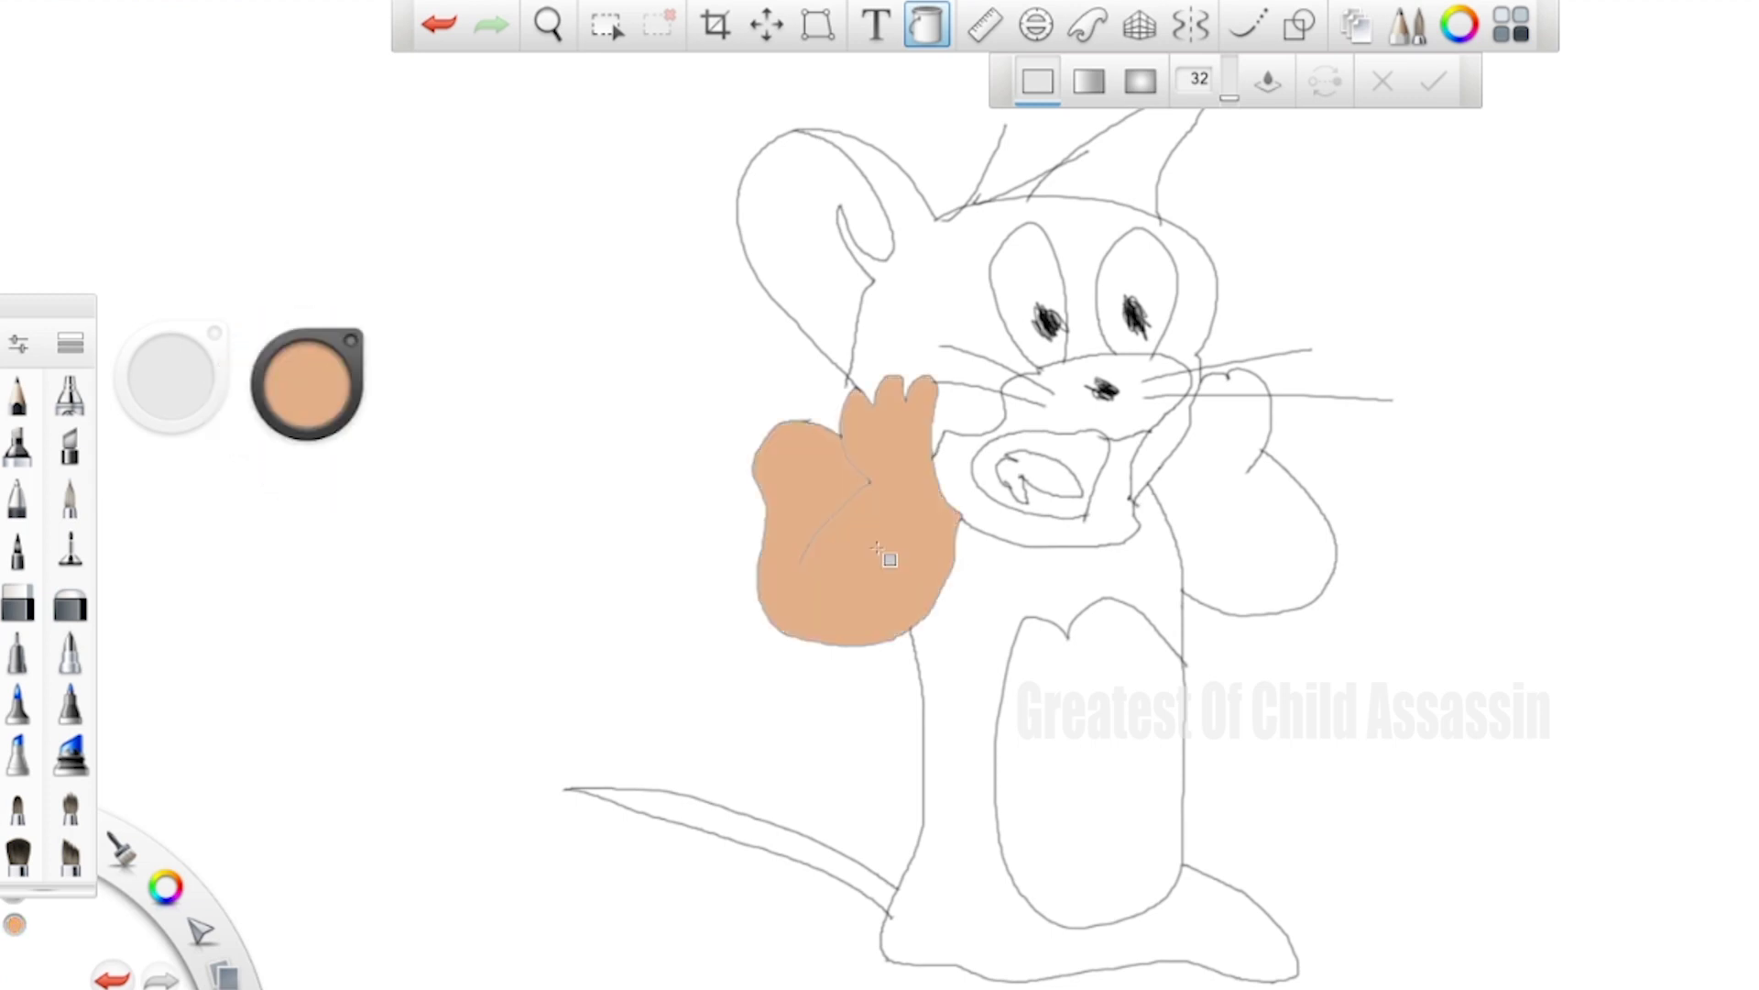
pyautogui.click(1225, 552)
pyautogui.click(1050, 572)
pyautogui.click(885, 889)
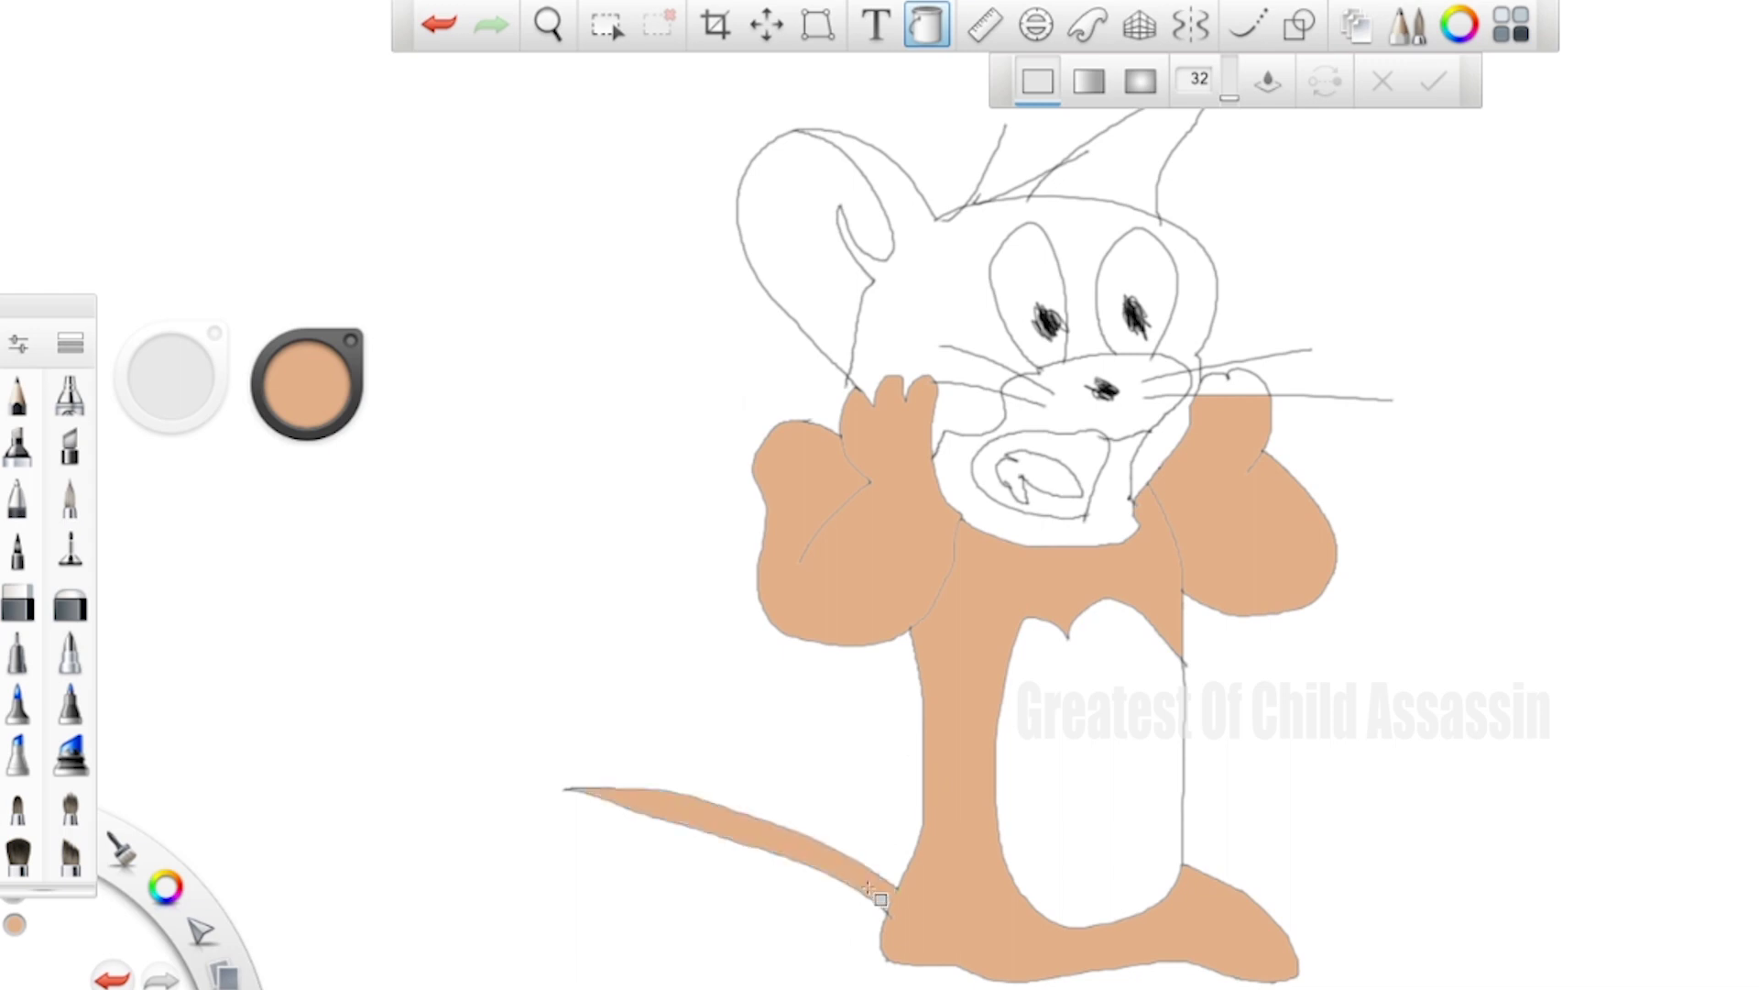
# Step: Fill the head, muzzle, chin, remaining fingers and pointed ear with the same light brown, undoing the fill between ear and hair strand
pyautogui.click(913, 314)
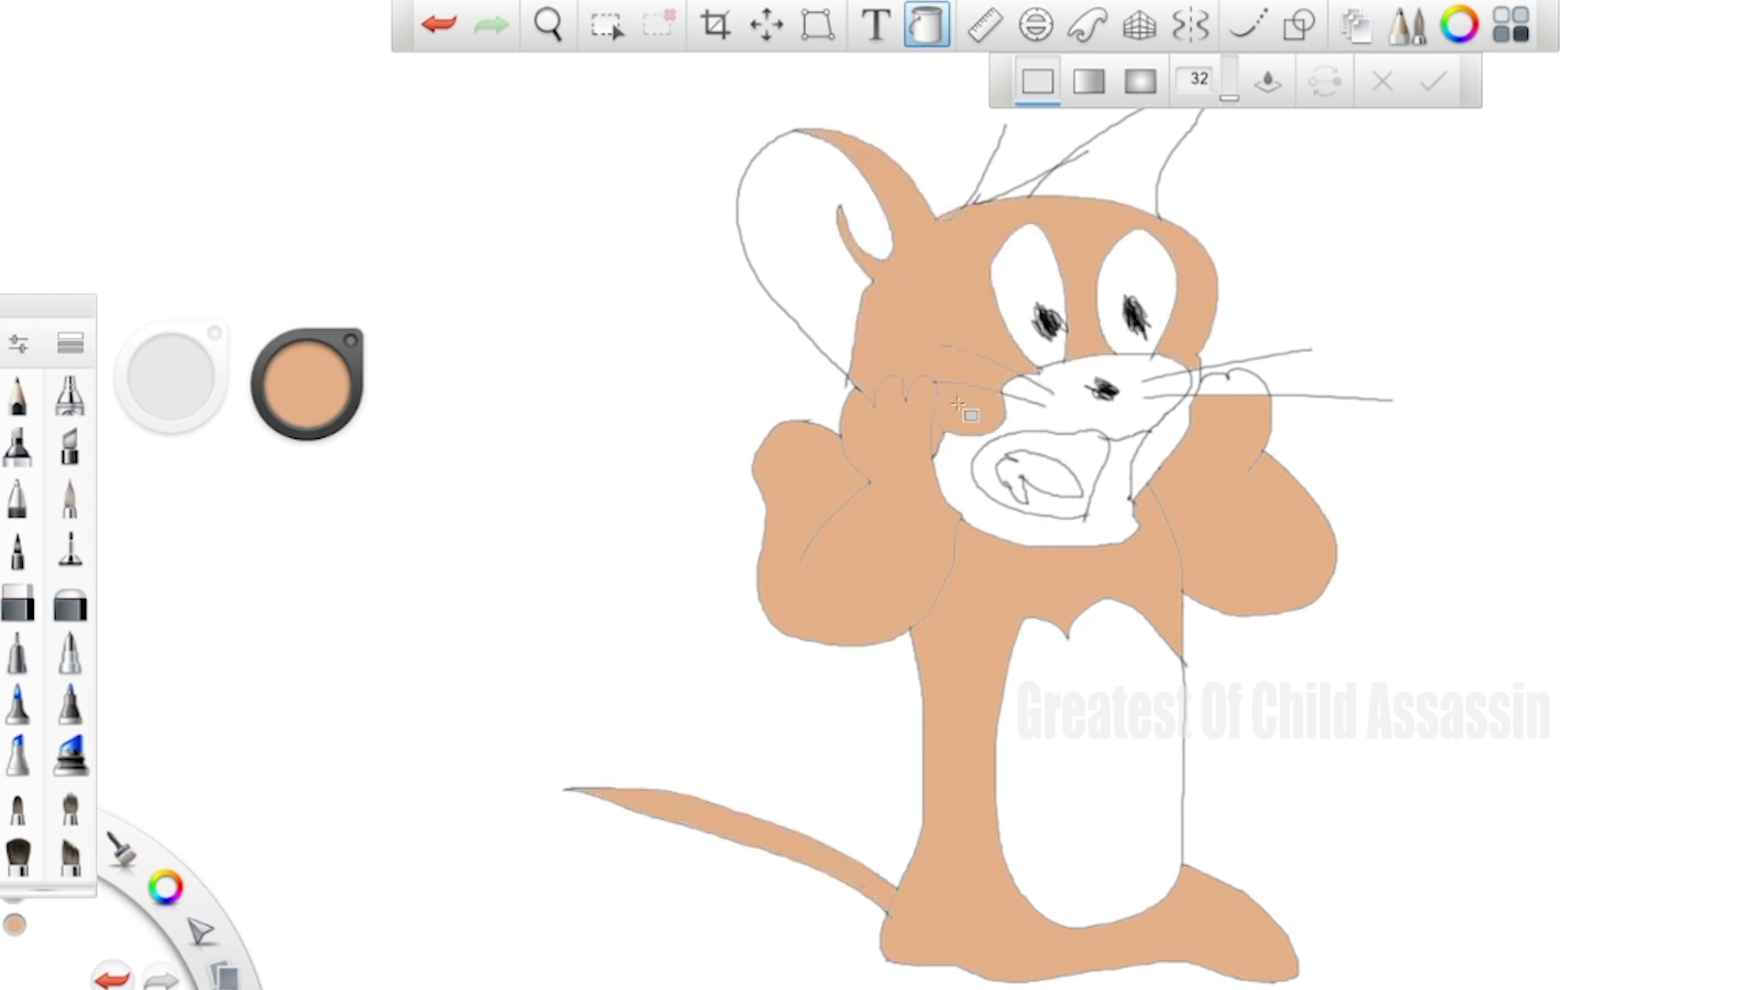
pyautogui.click(1075, 419)
pyautogui.click(1150, 456)
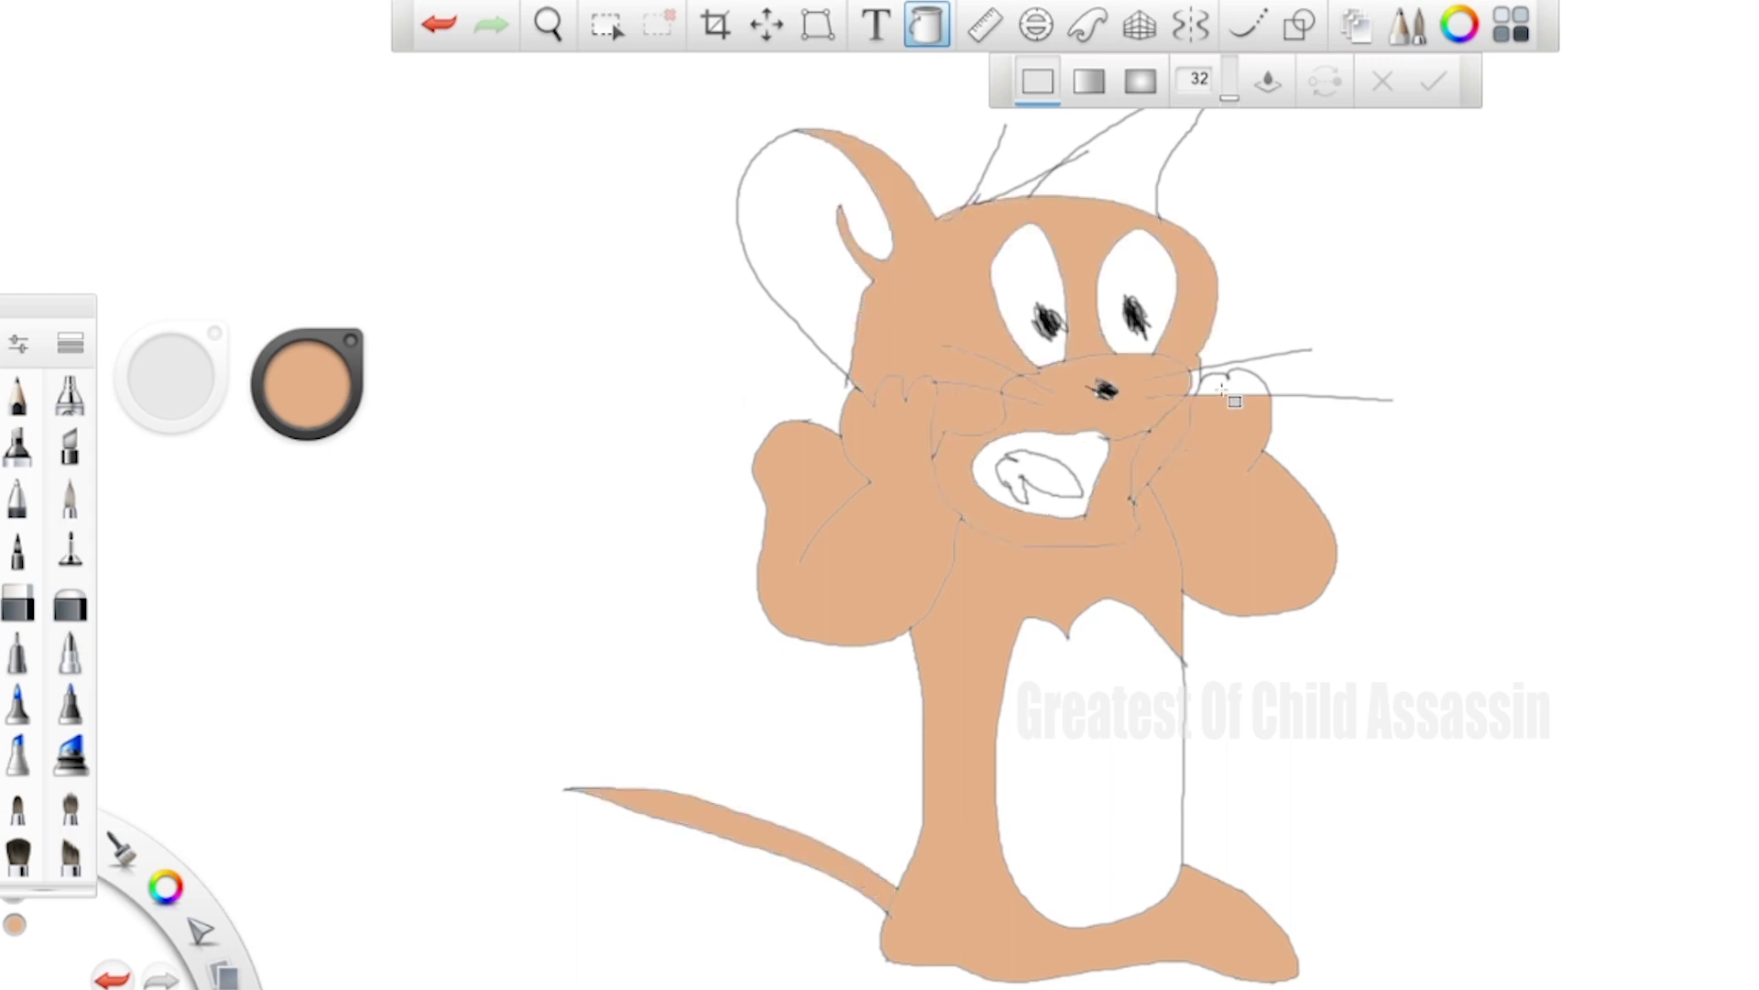
pyautogui.click(1222, 389)
pyautogui.click(1194, 383)
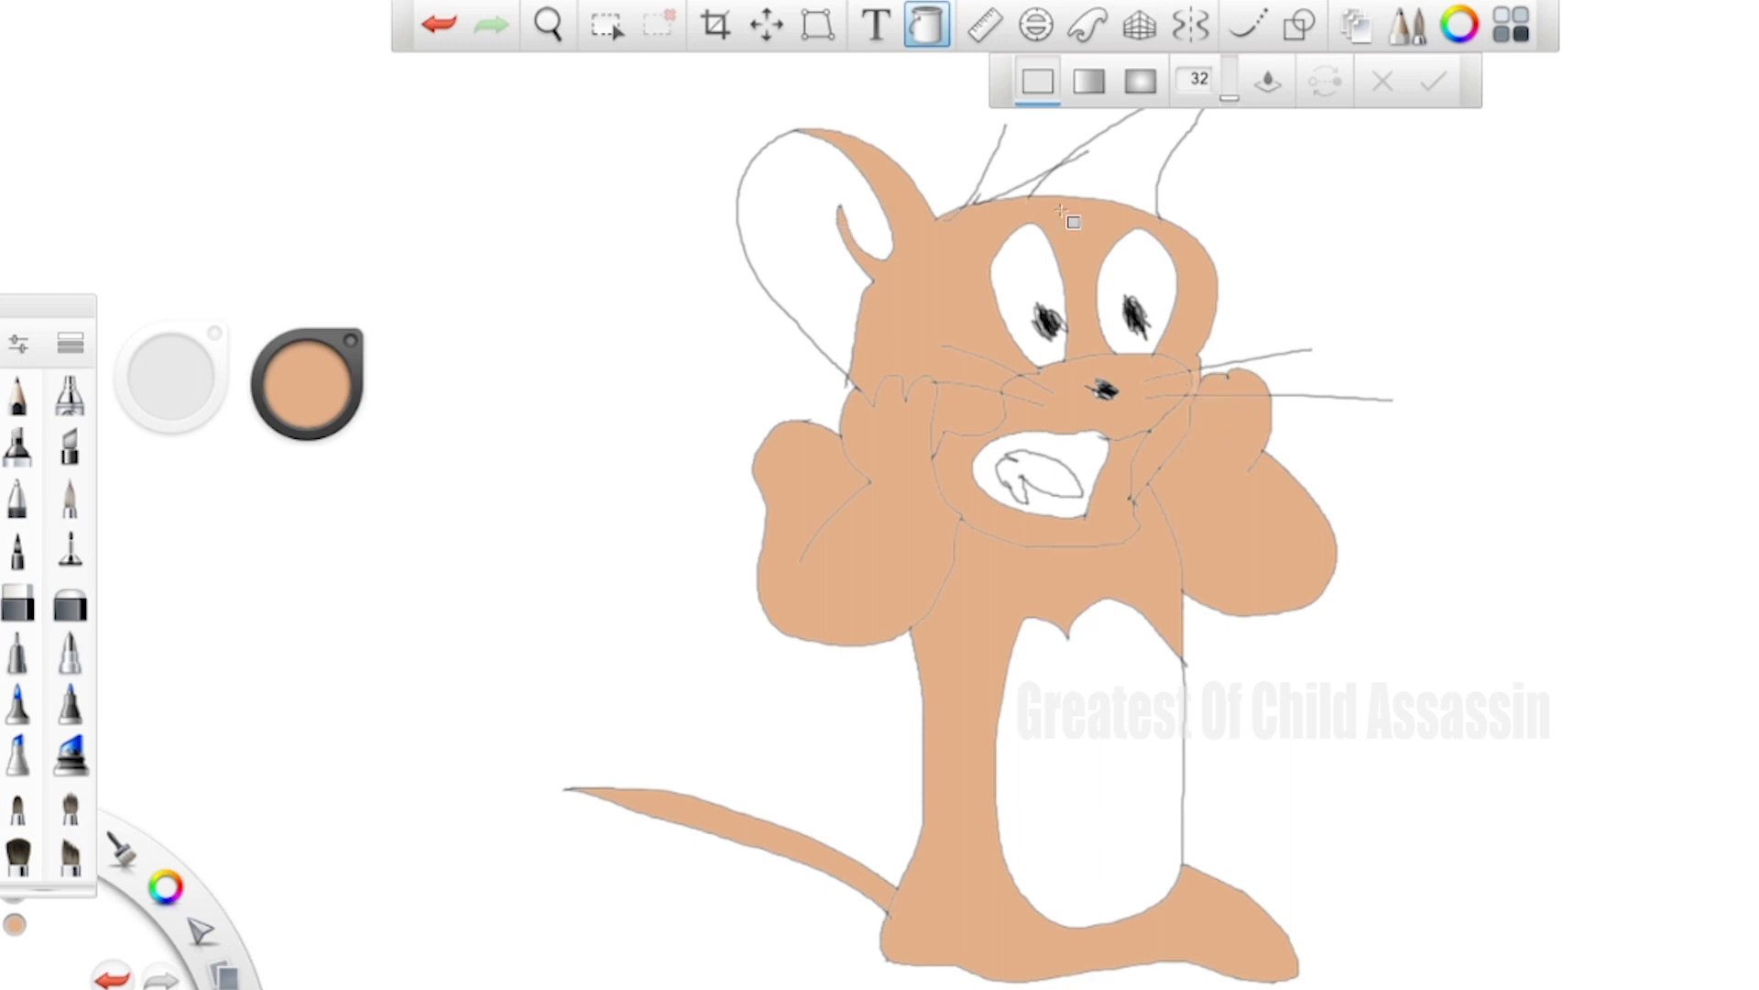
pyautogui.click(1086, 175)
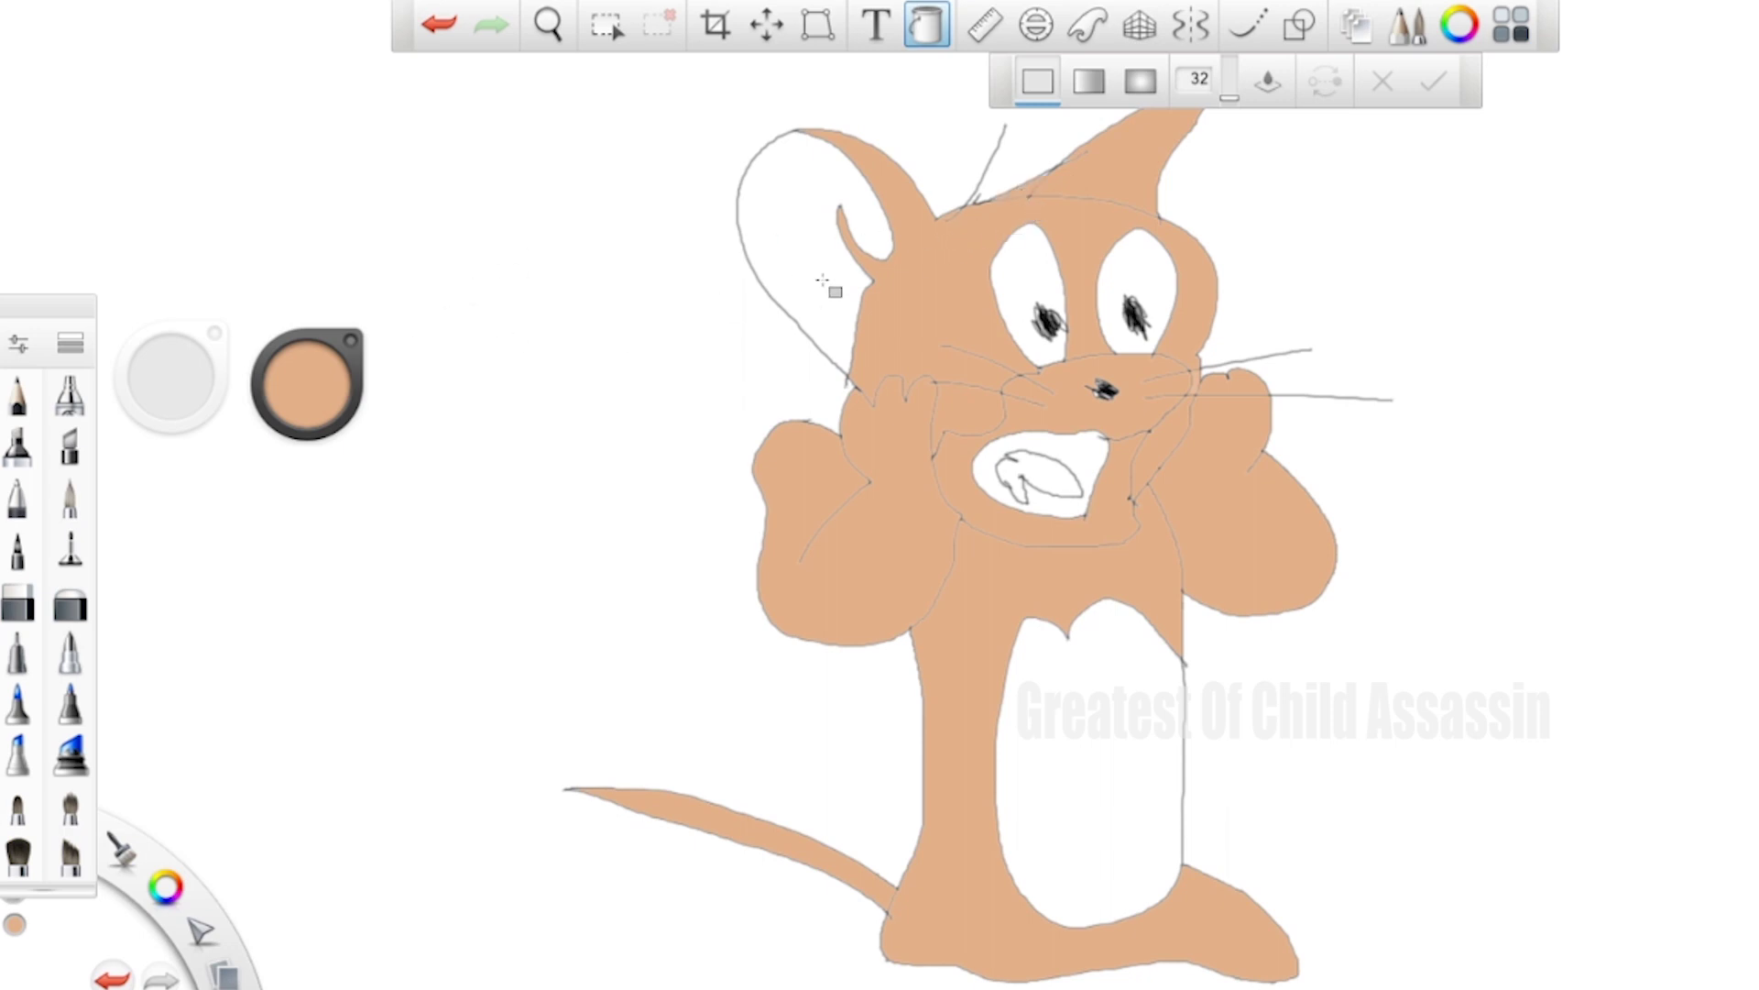
pyautogui.hotkey('ctrl', 'z')
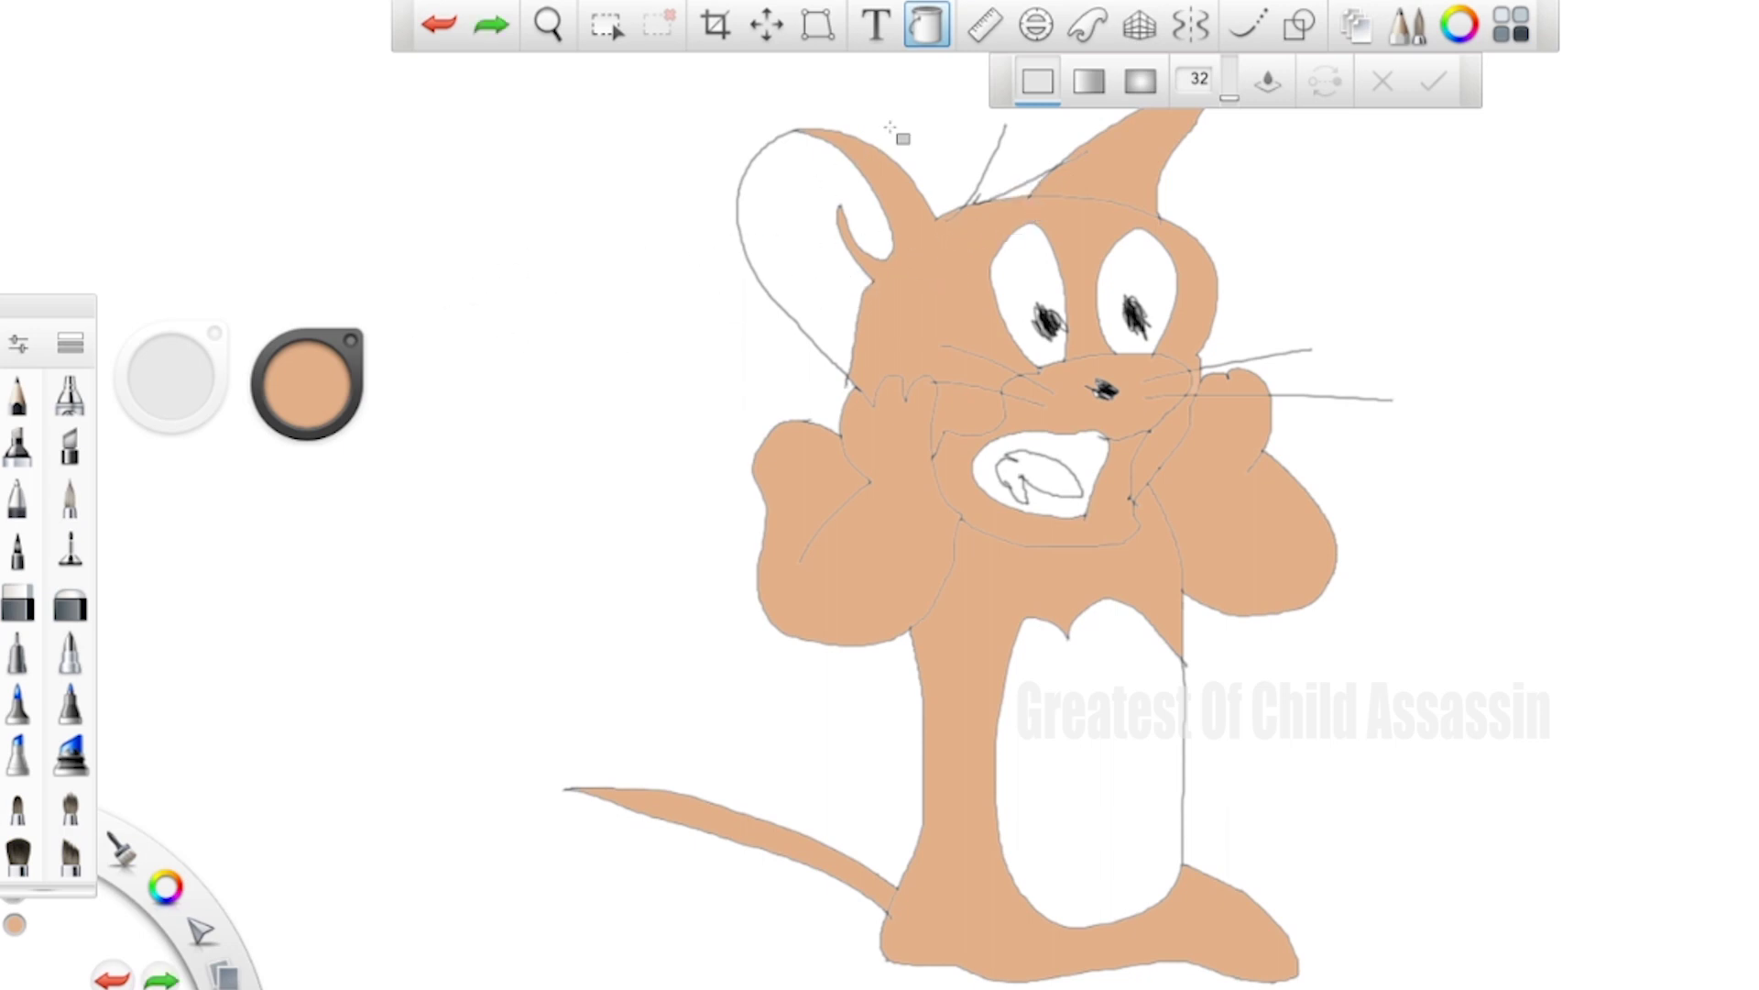
# Step: Choose an orange-red color and fill the tongue with it
pyautogui.click(326, 380)
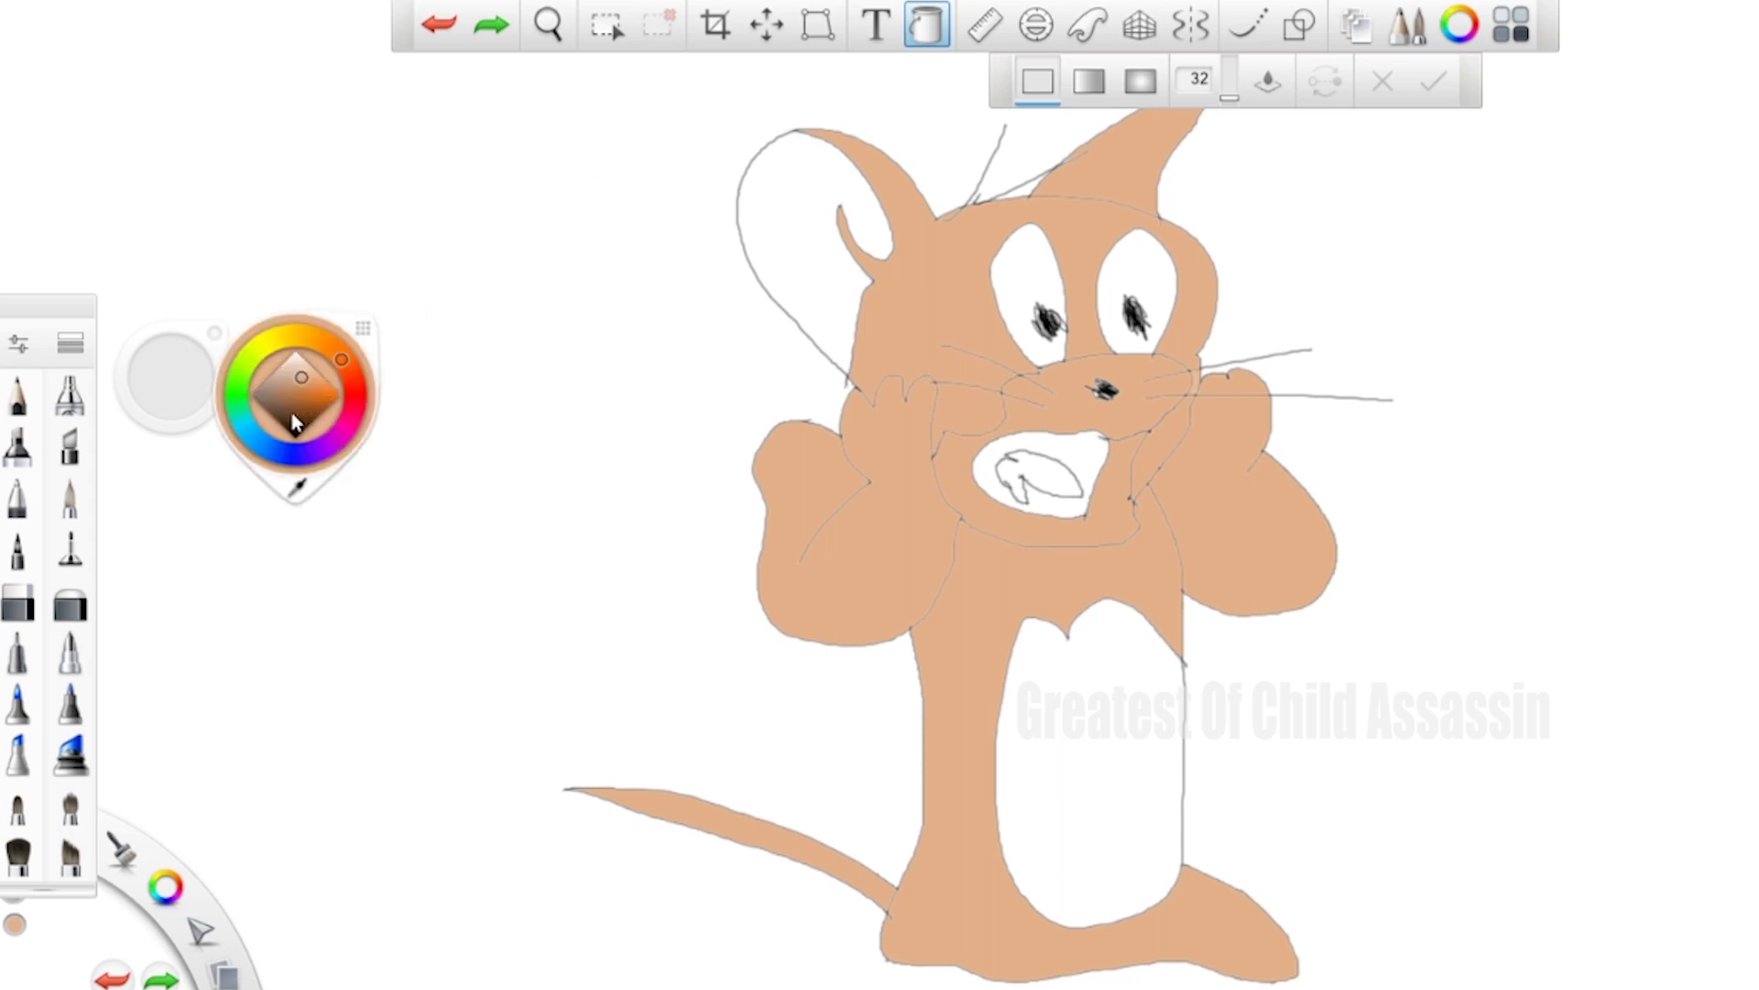
pyautogui.click(317, 394)
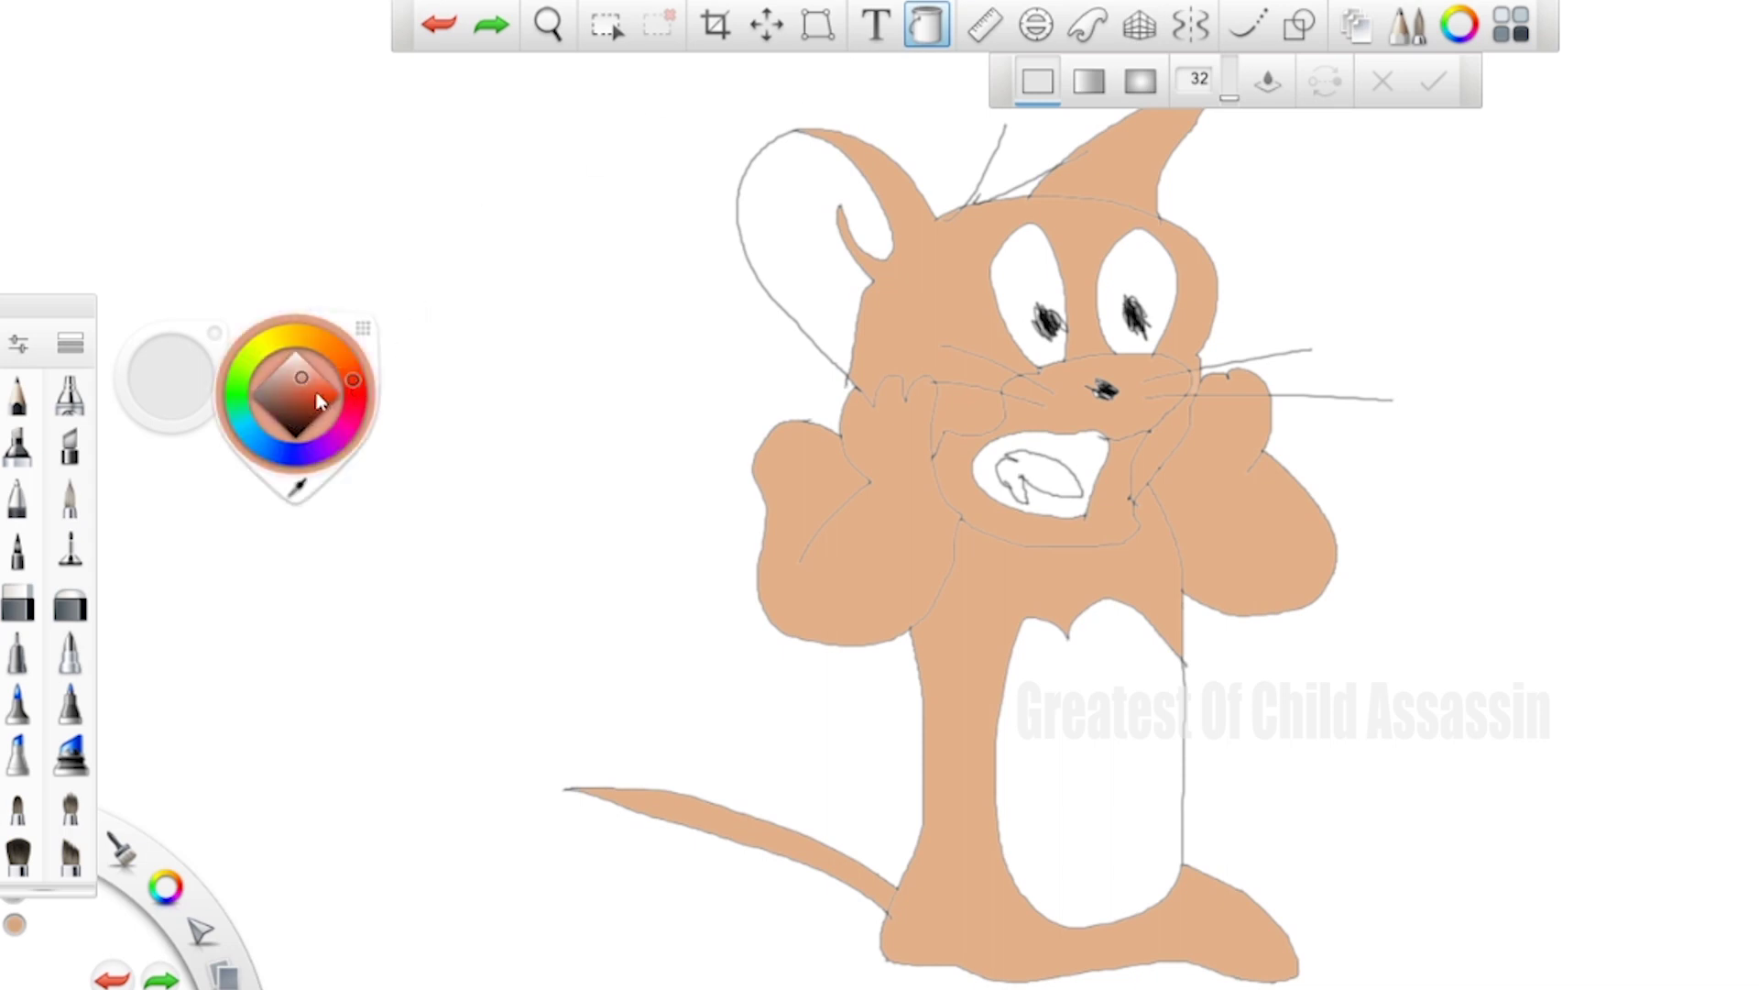
pyautogui.click(985, 470)
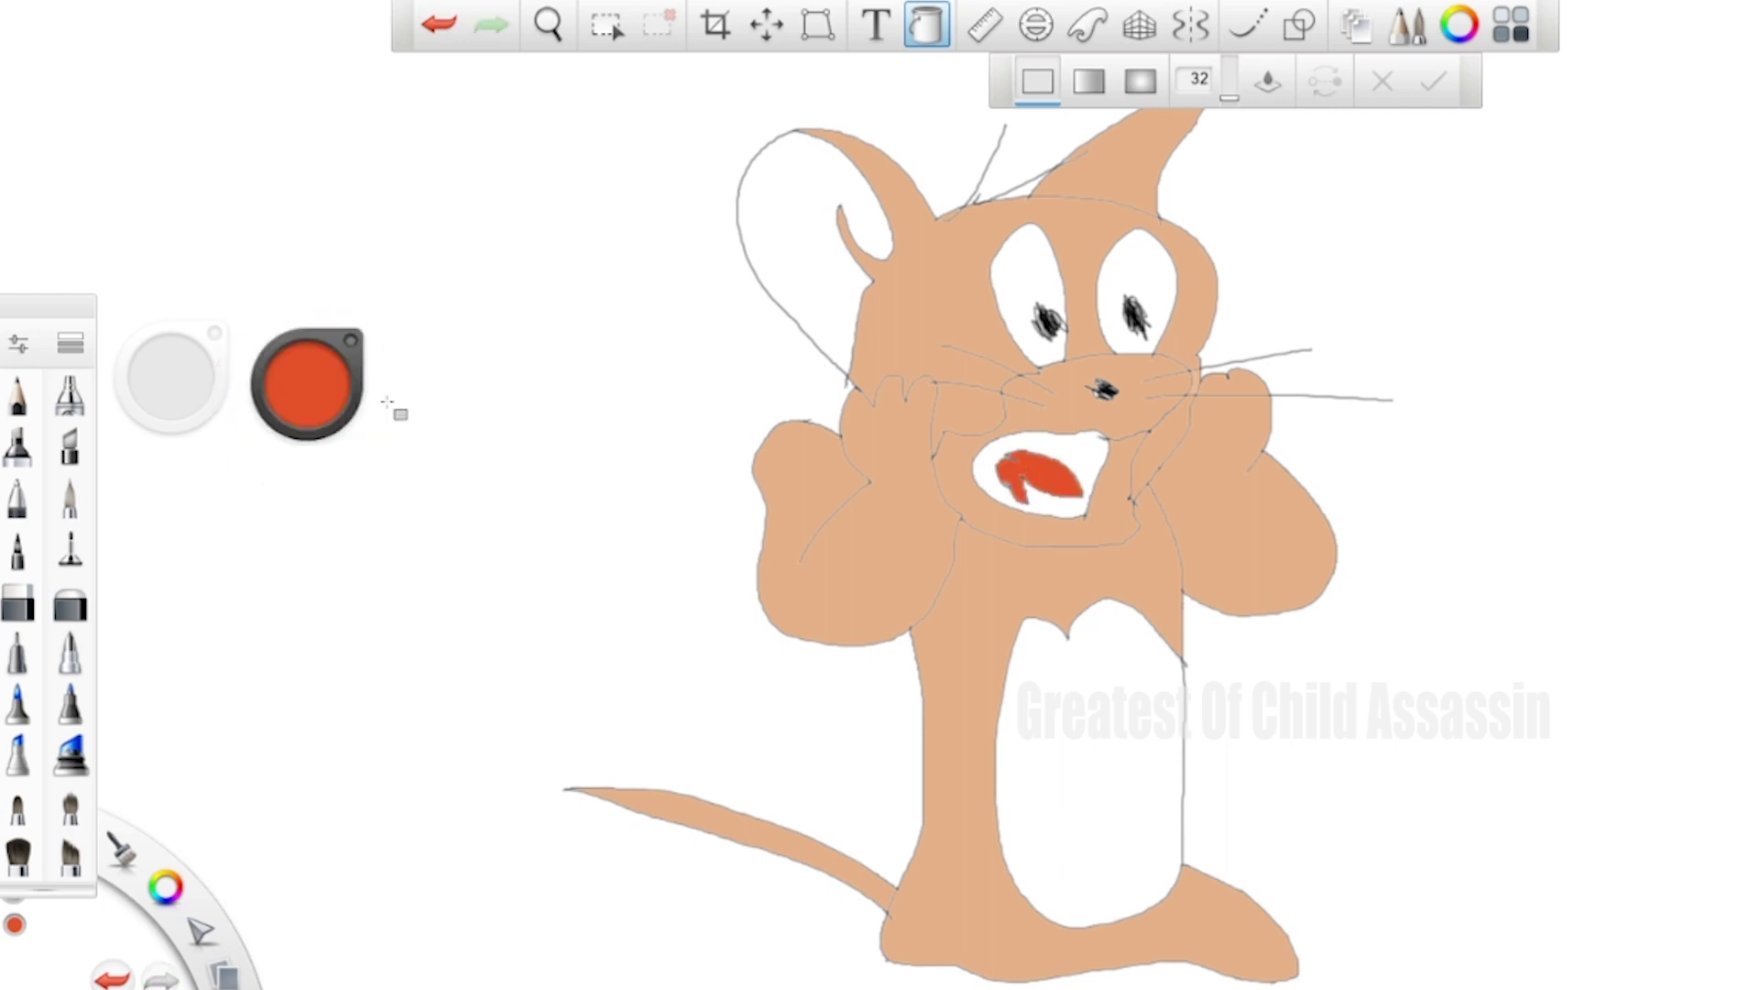
# Step: Sample the light brown body color, shift its hue to pale yellow, and fill the belly patch
pyautogui.moveTo(303, 394)
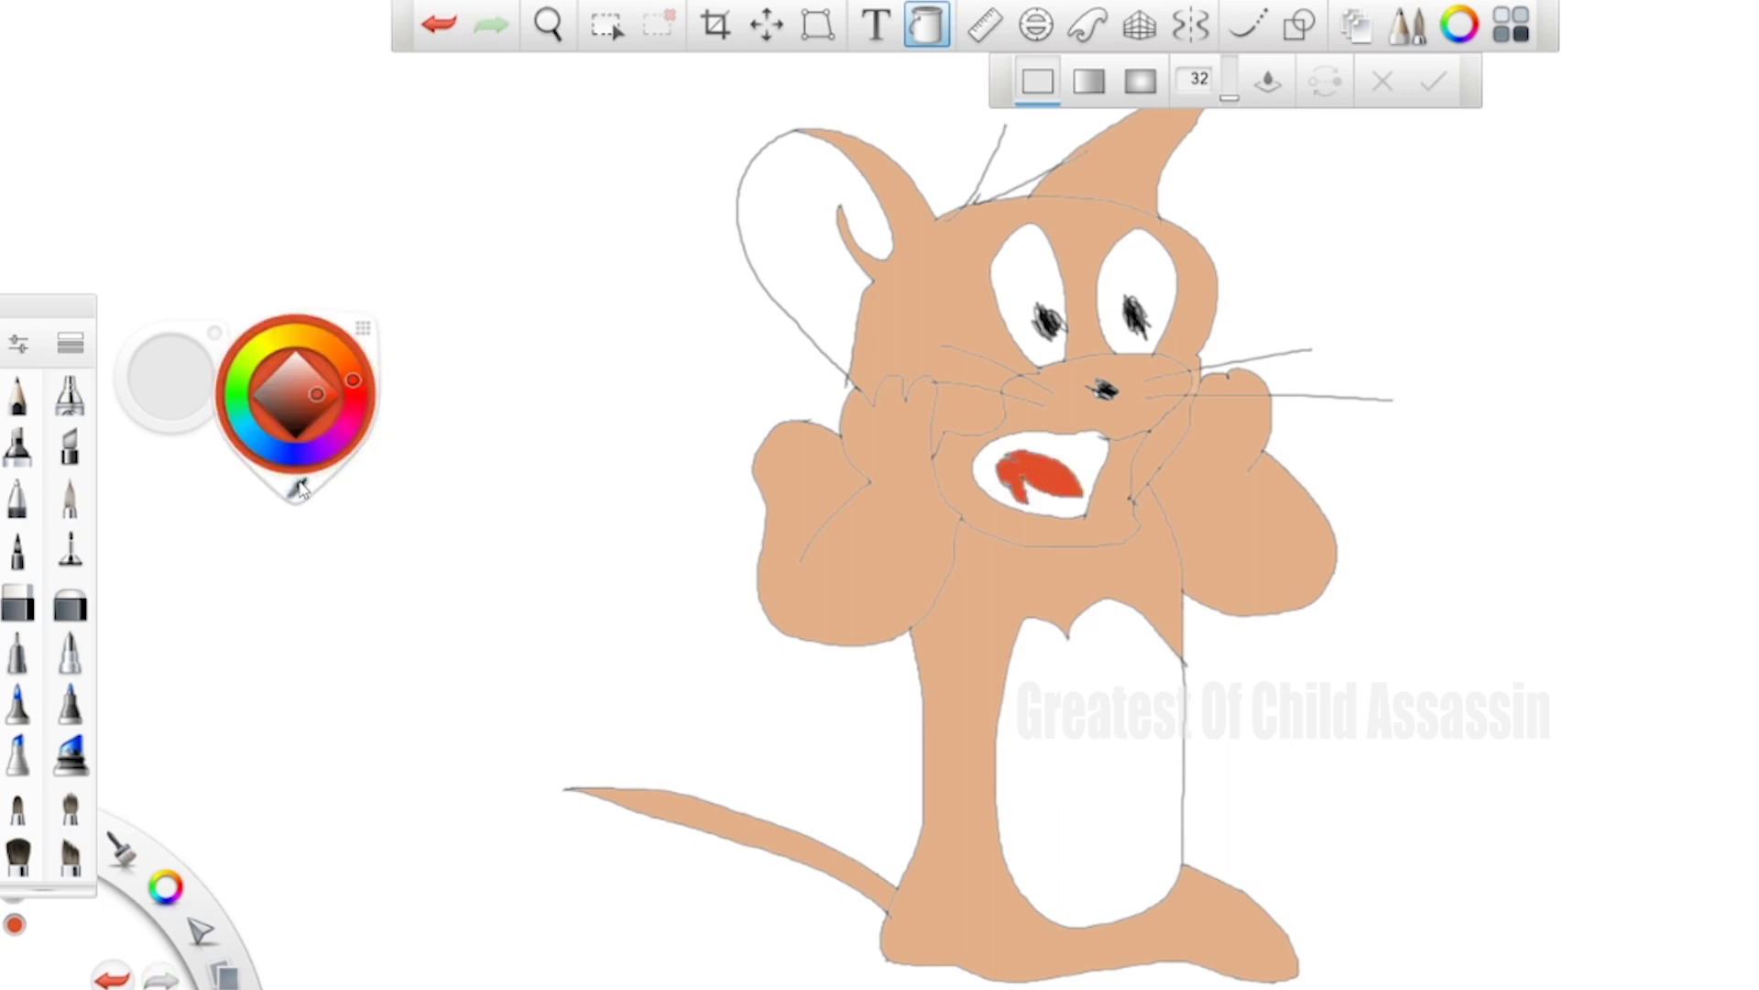
pyautogui.moveTo(298, 488); pyautogui.dragTo(869, 555)
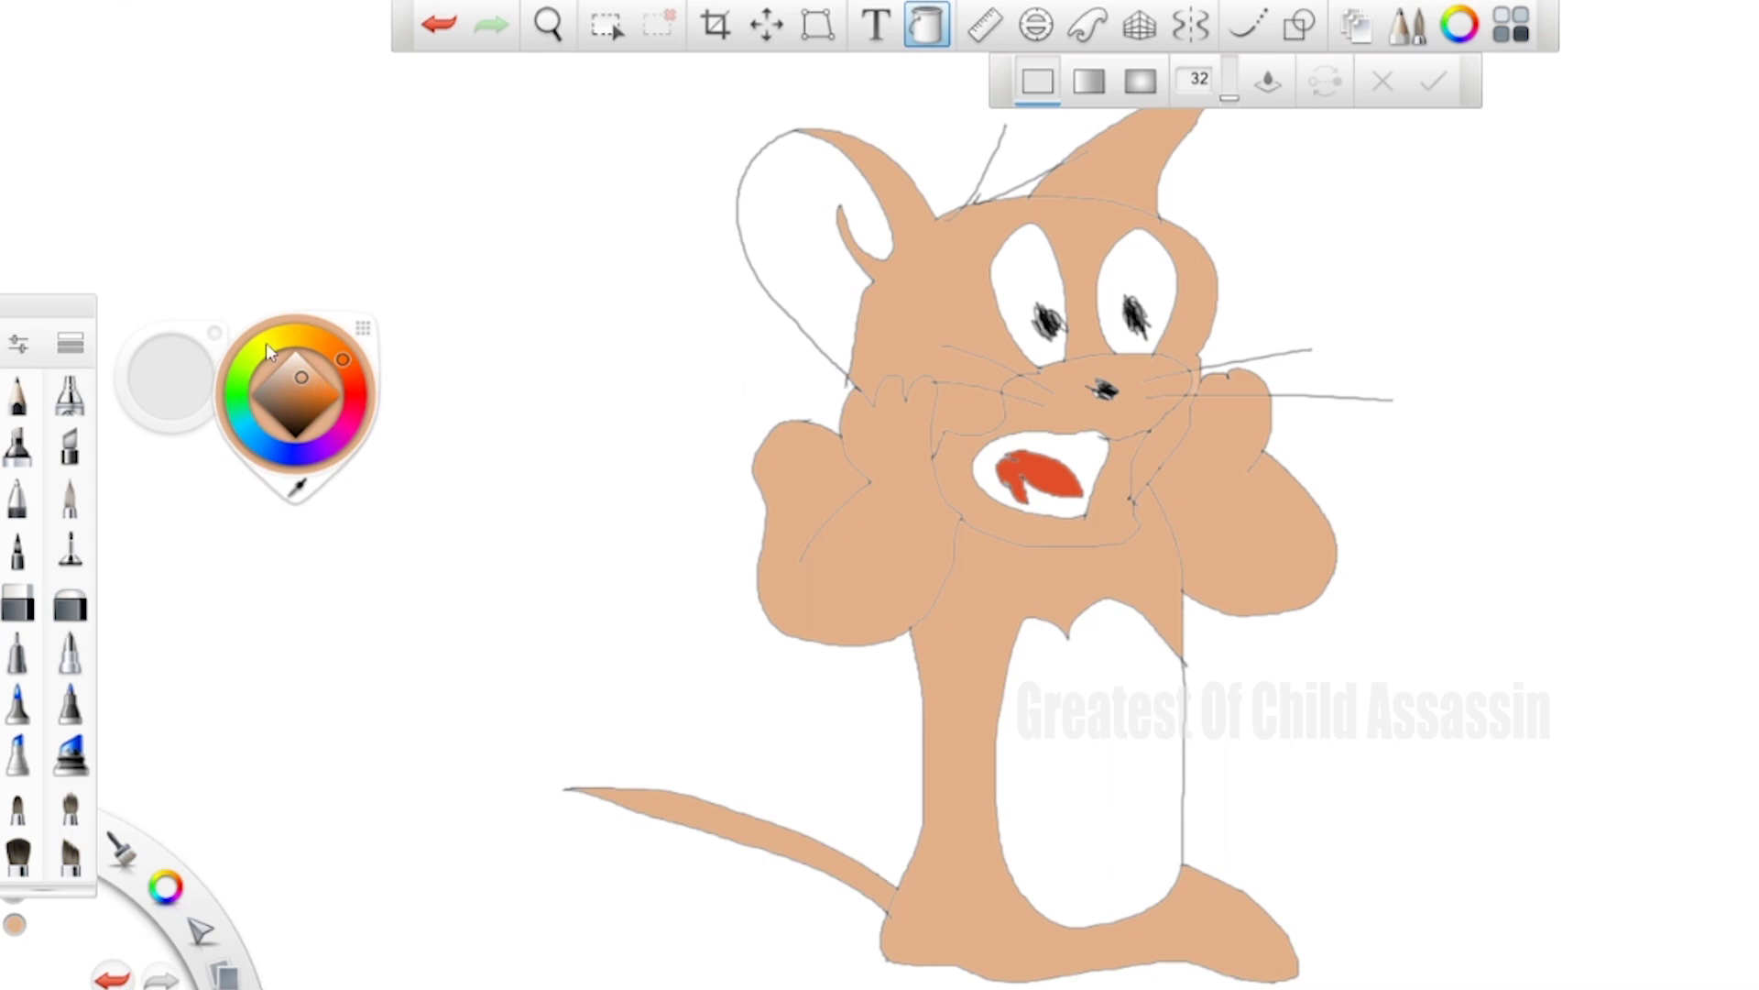
pyautogui.click(266, 343)
pyautogui.click(1047, 680)
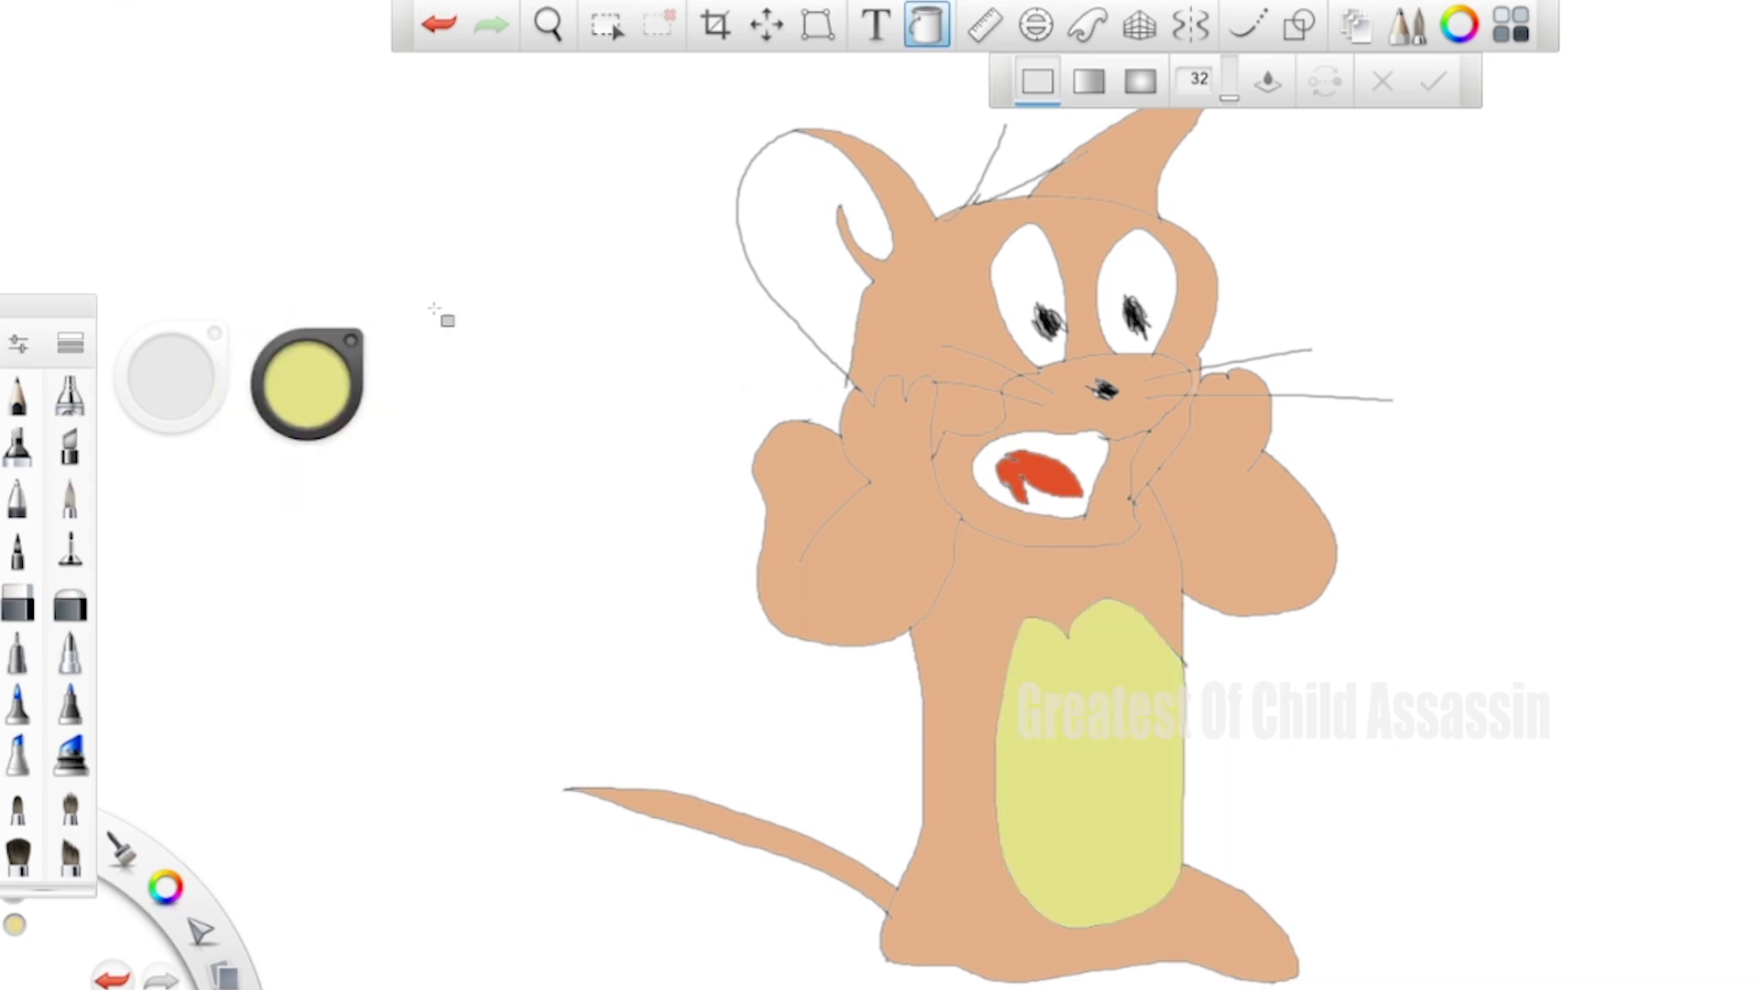
# Step: Shift the fill color to pink and fill the inside of the large ear
pyautogui.moveTo(338, 377)
pyautogui.moveTo(331, 428); pyautogui.dragTo(353, 435)
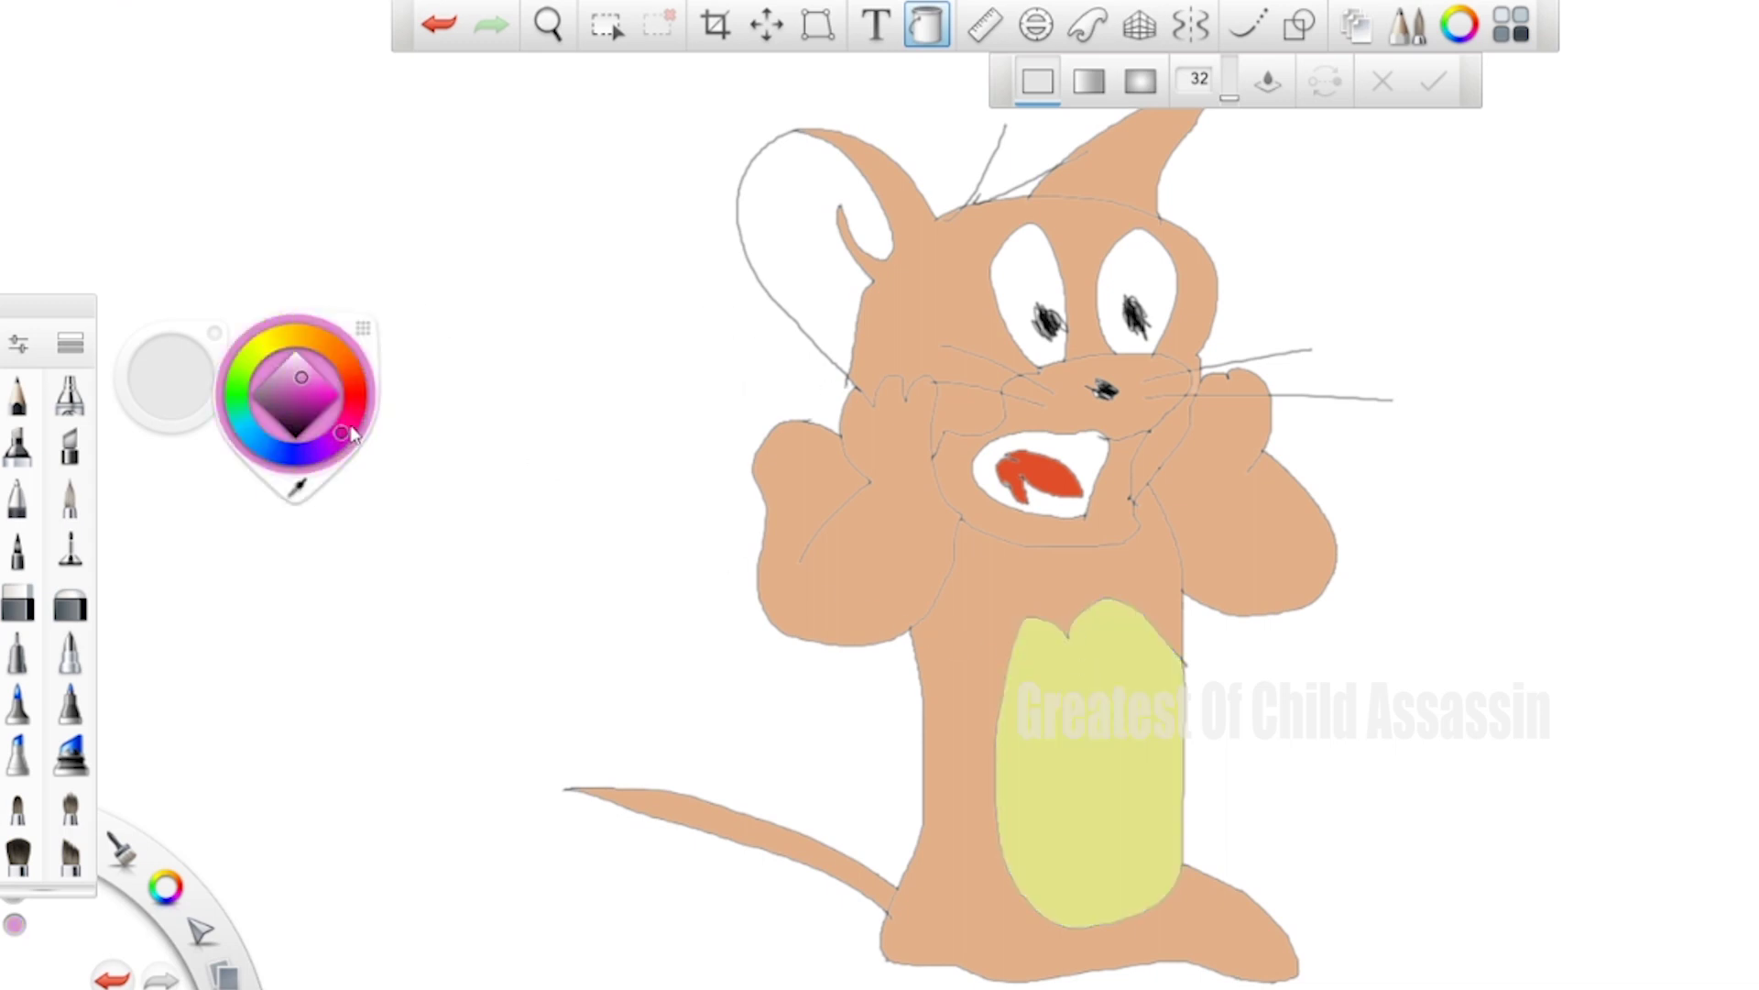
pyautogui.click(829, 243)
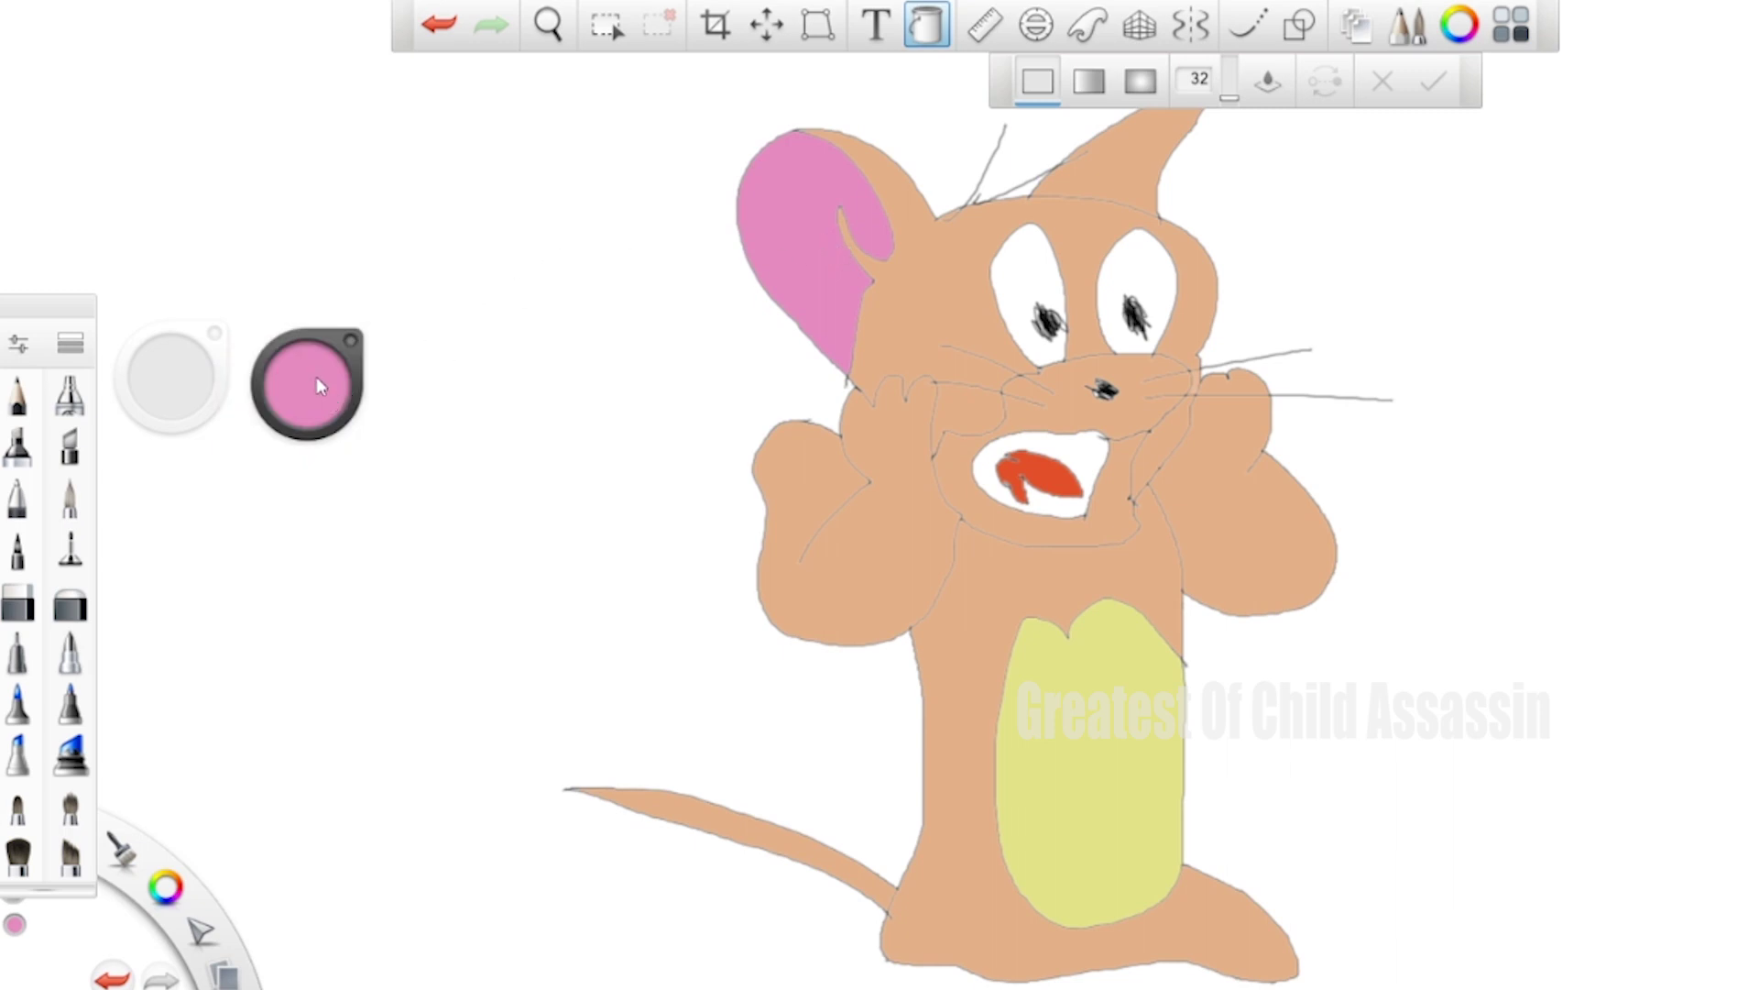
# Step: Choose a light blue color and fill both eyes with it
pyautogui.moveTo(320, 385)
pyautogui.click(251, 433)
pyautogui.click(302, 371)
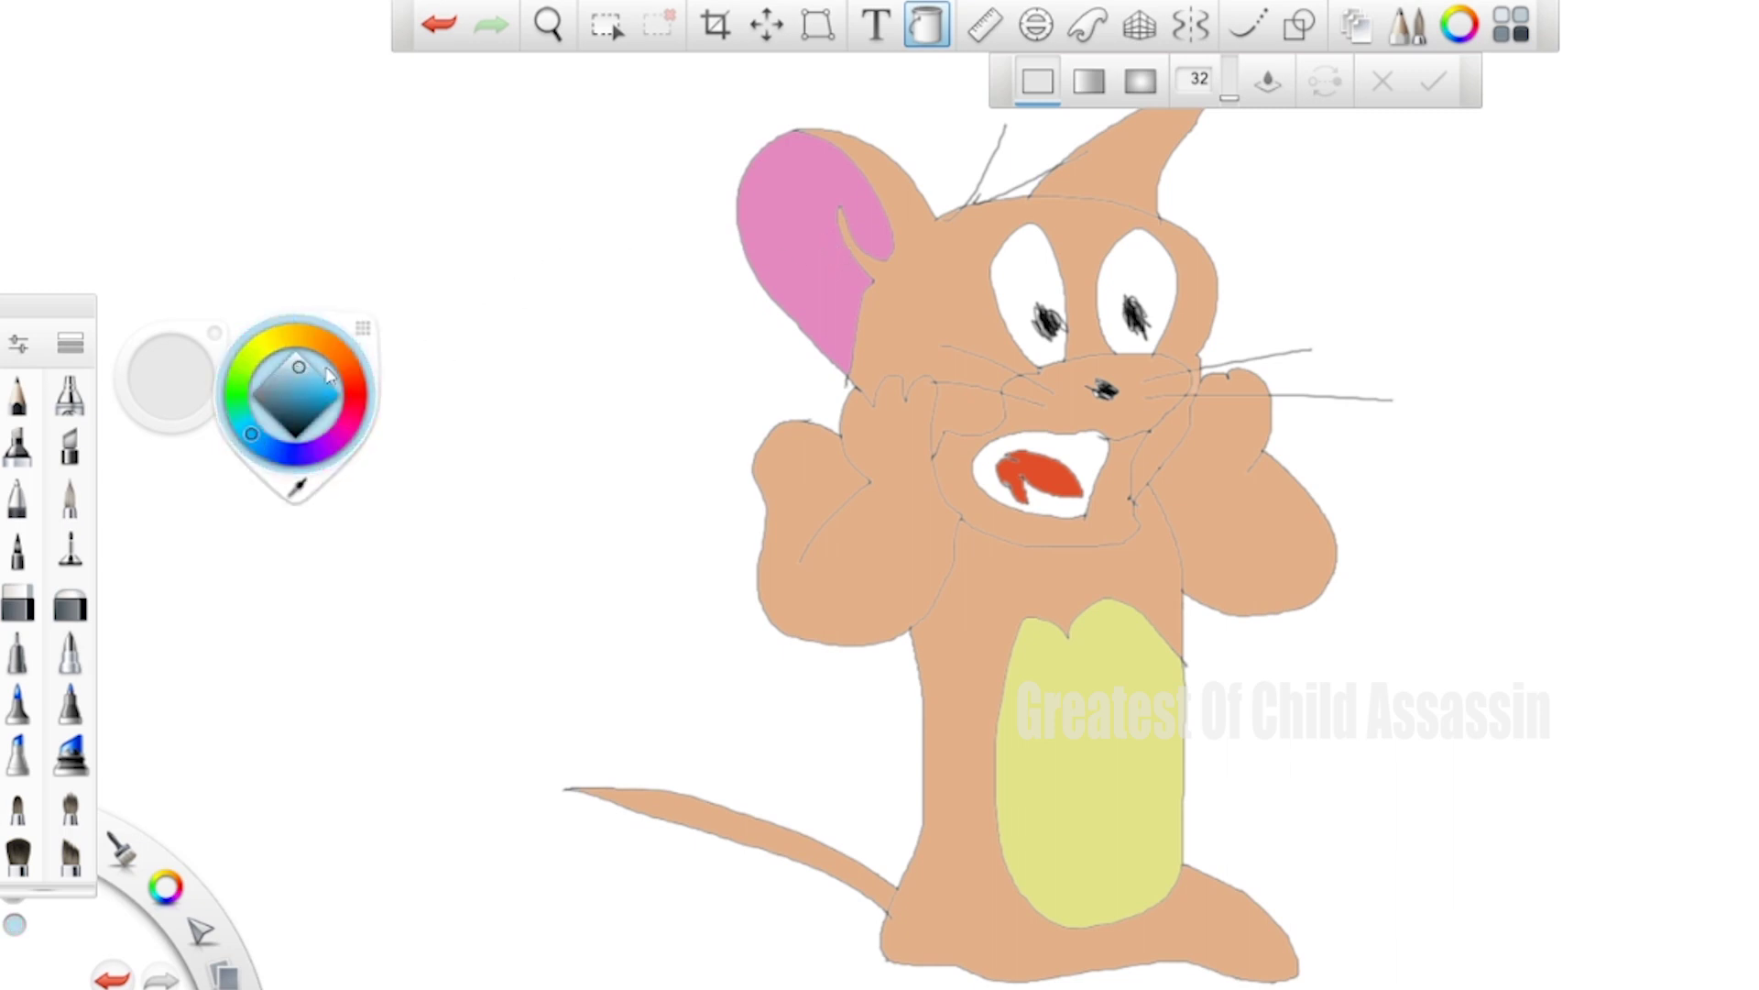
pyautogui.click(1049, 271)
pyautogui.click(1109, 286)
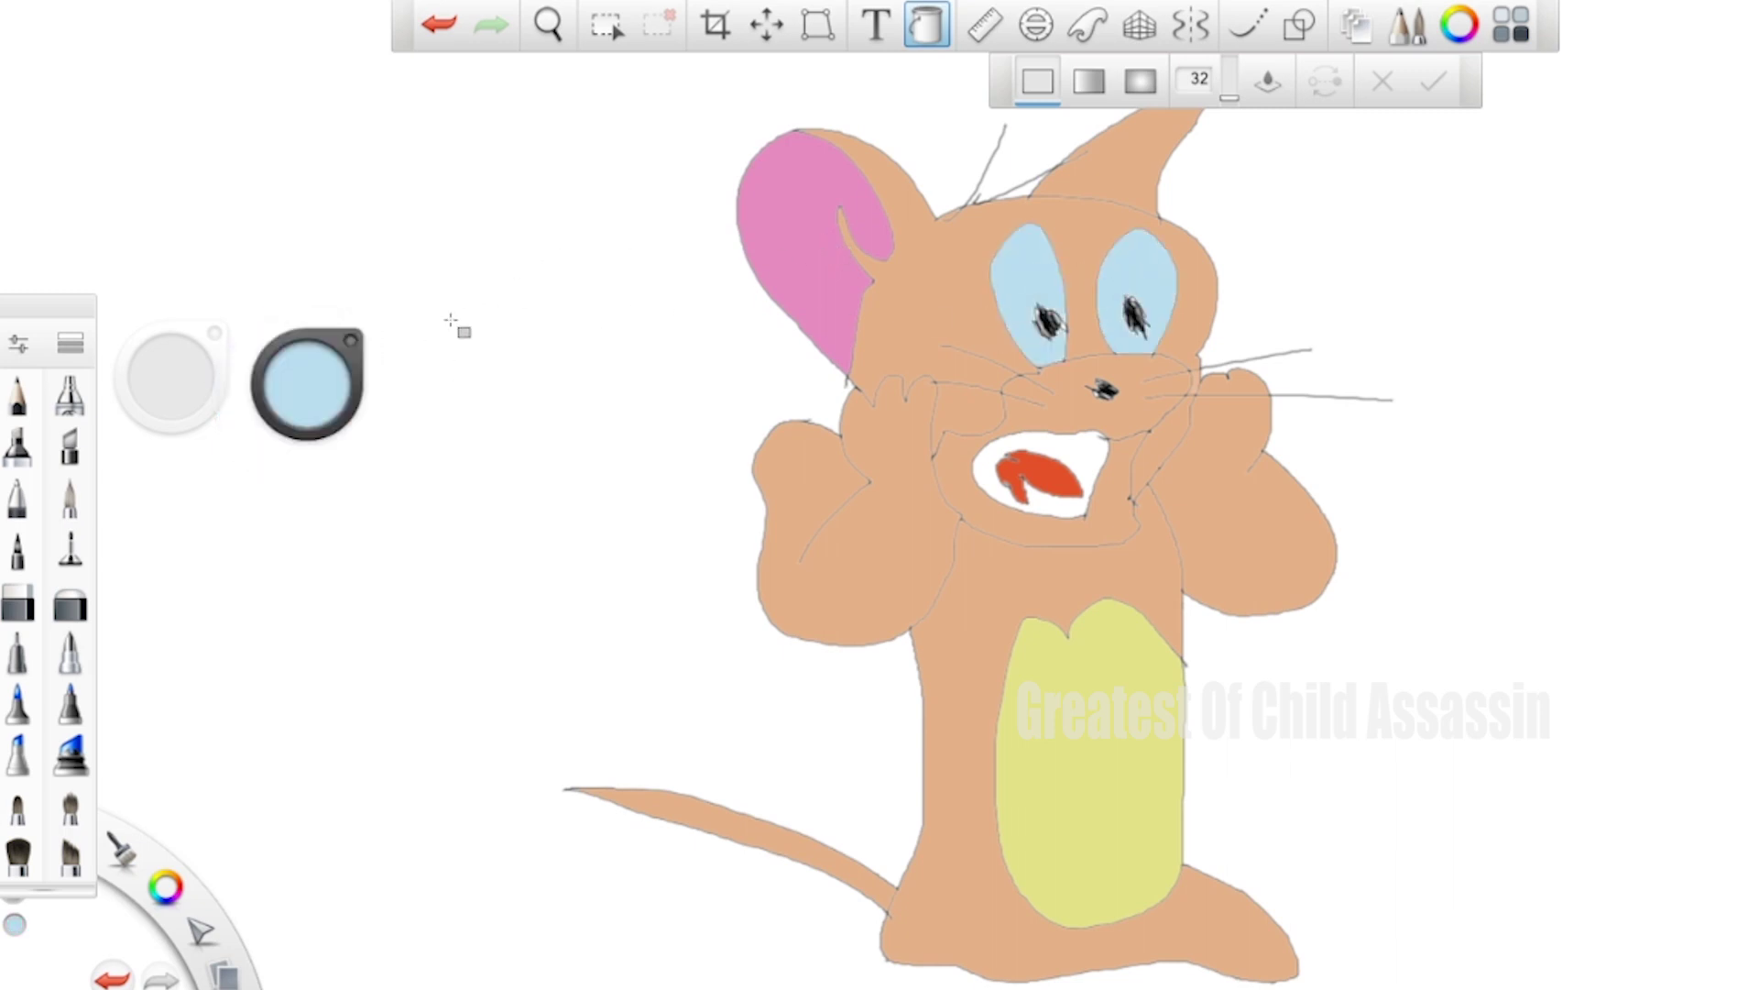
# Step: Shift the fill color to pale green and fill the background around the mouse
pyautogui.moveTo(312, 396)
pyautogui.click(245, 377)
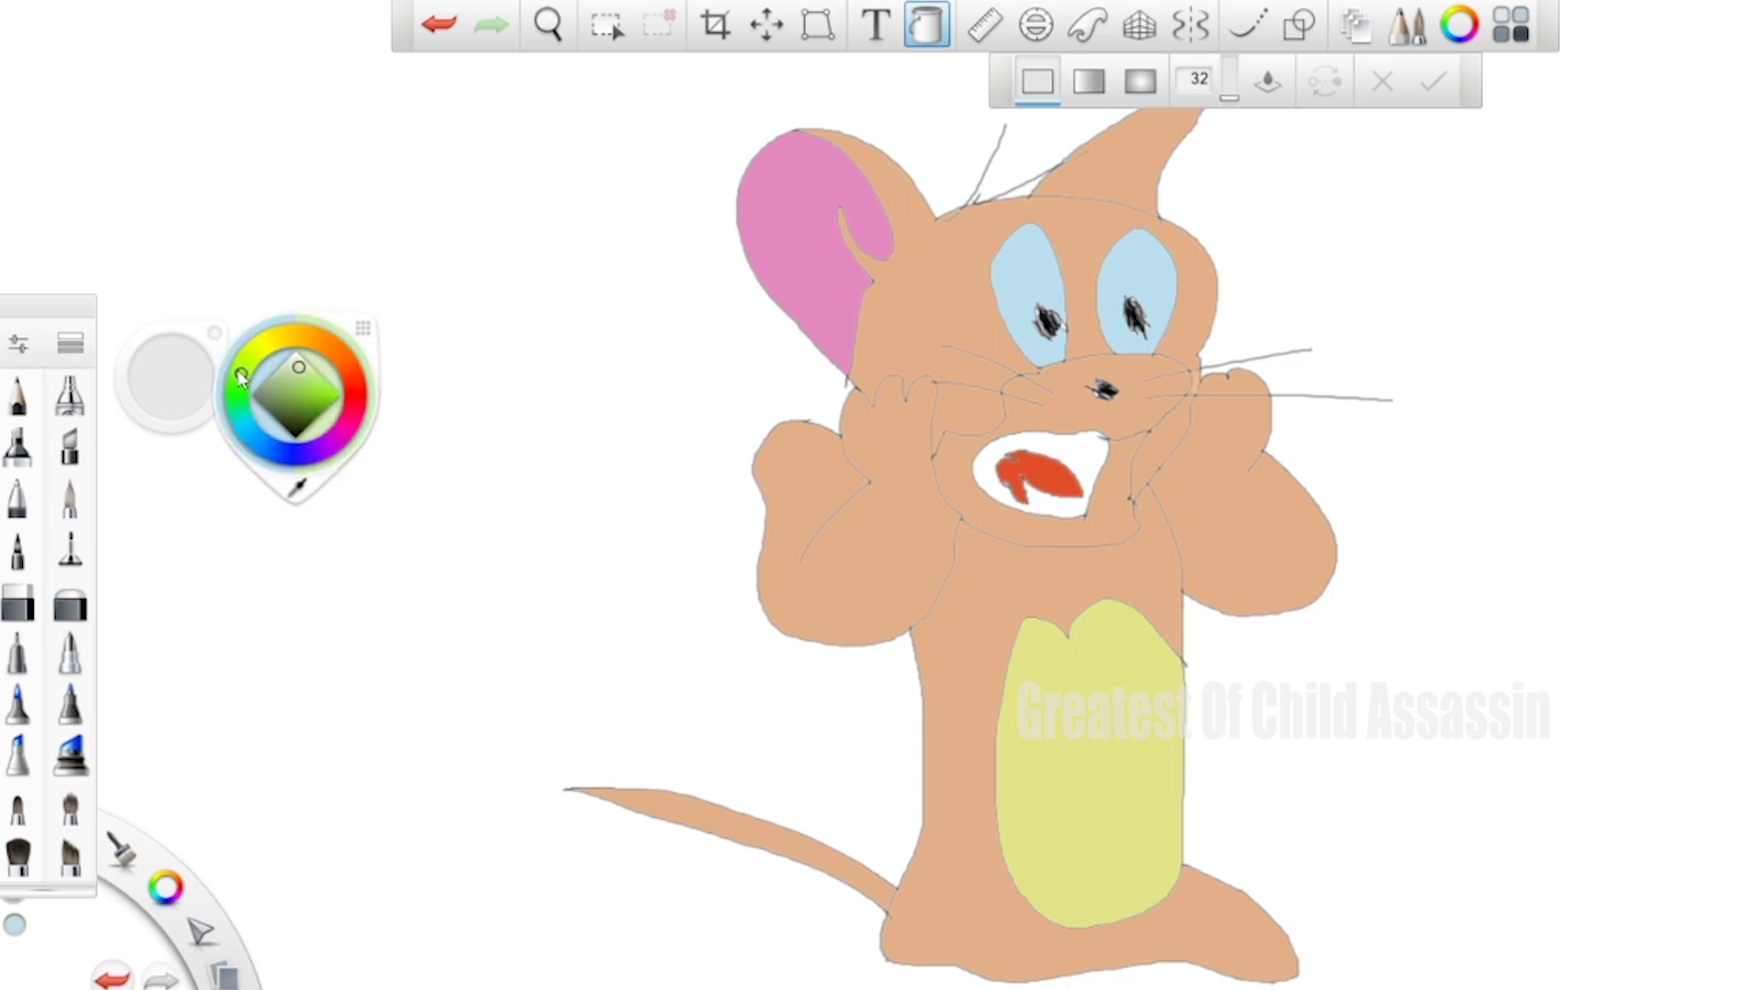
pyautogui.click(640, 365)
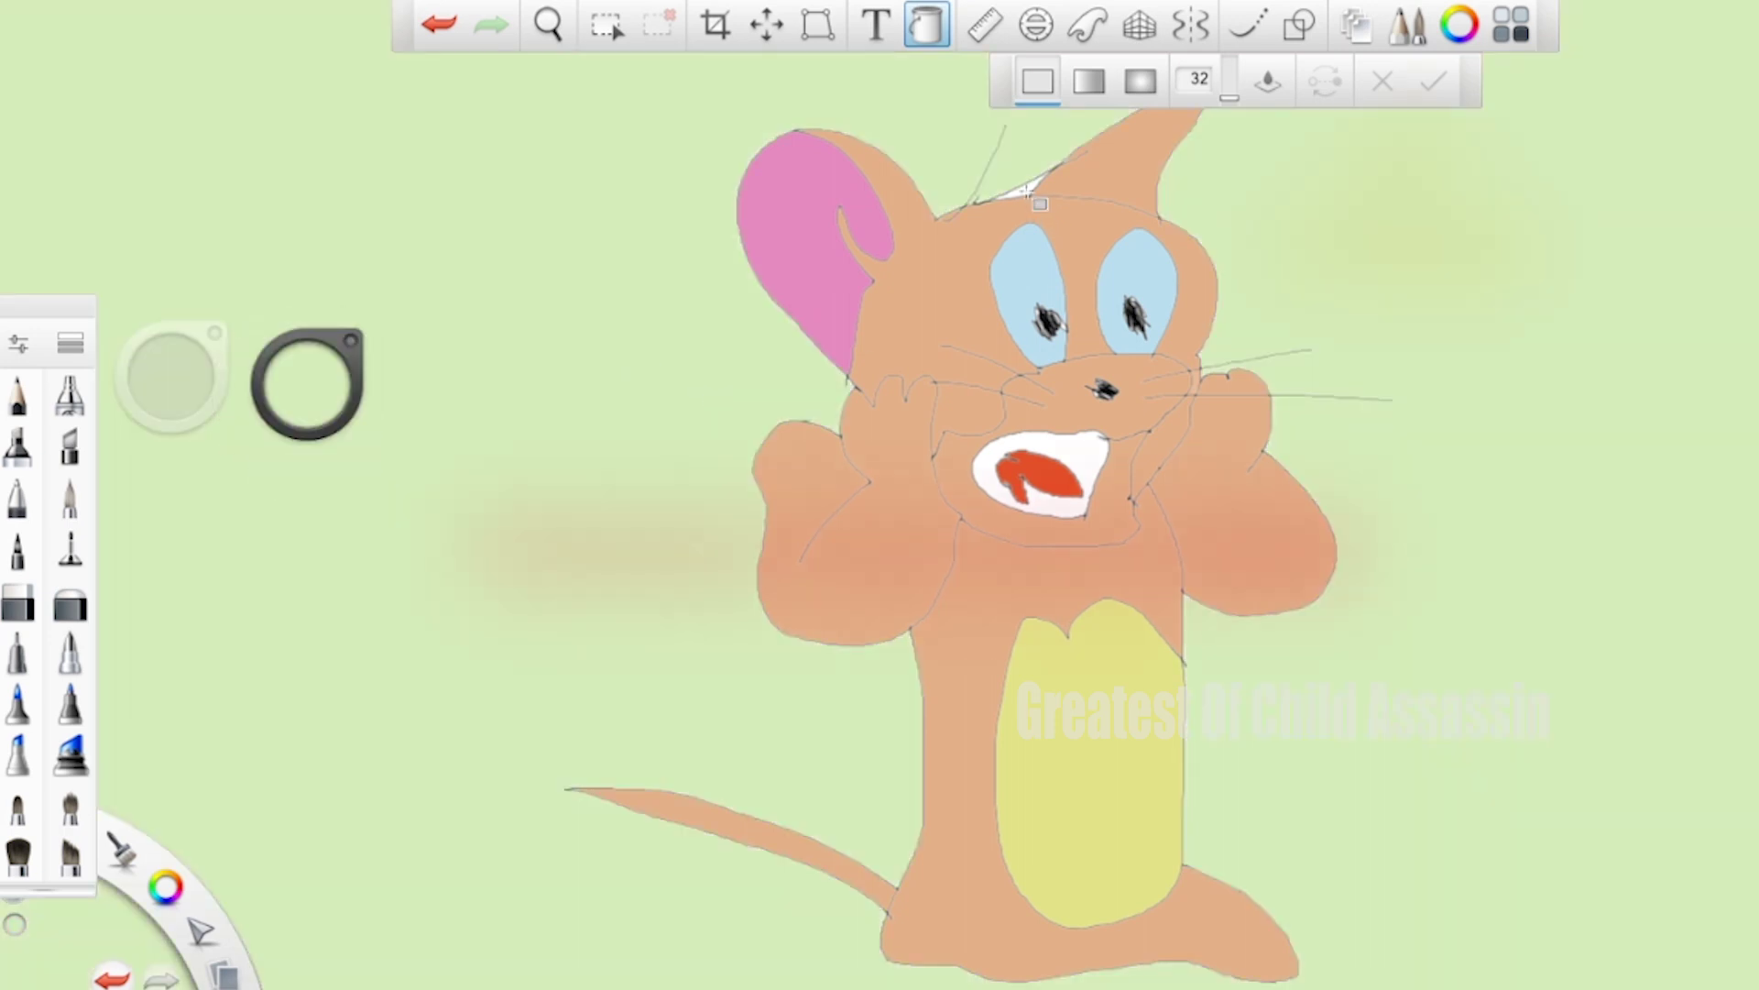
# Step: Choose a near-black color and fill the inside of the mouth around the tongue
pyautogui.moveTo(305, 394)
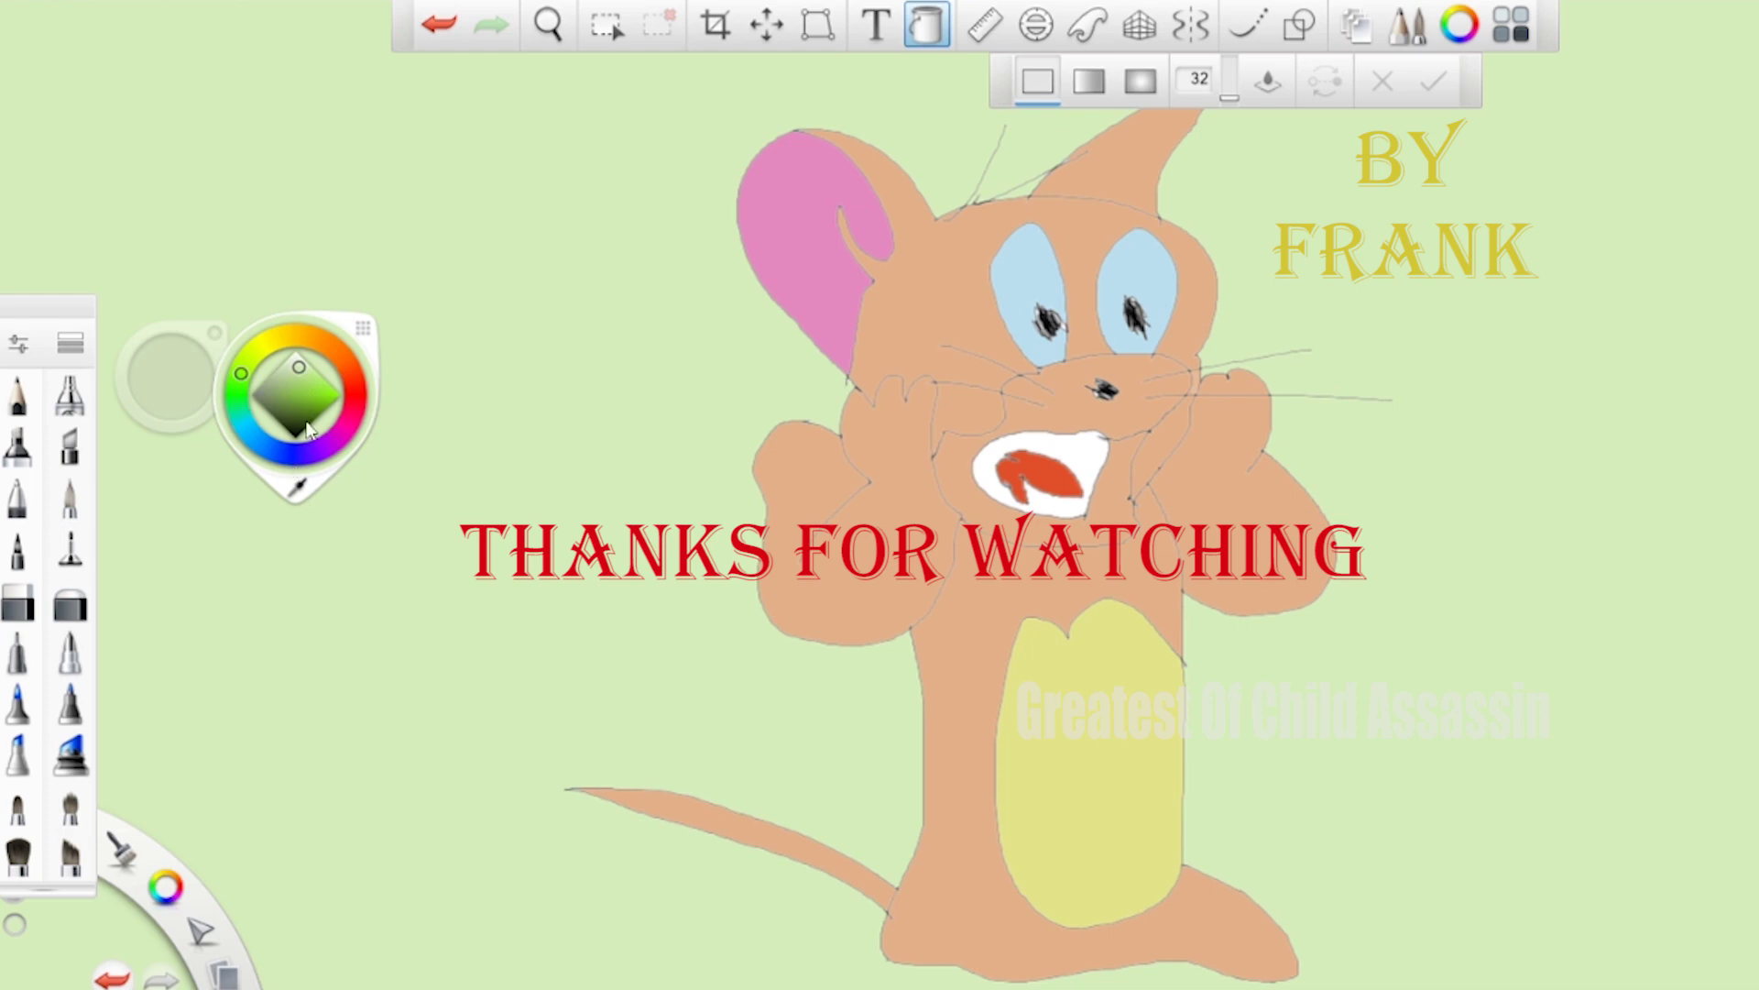
pyautogui.click(305, 434)
pyautogui.click(1083, 460)
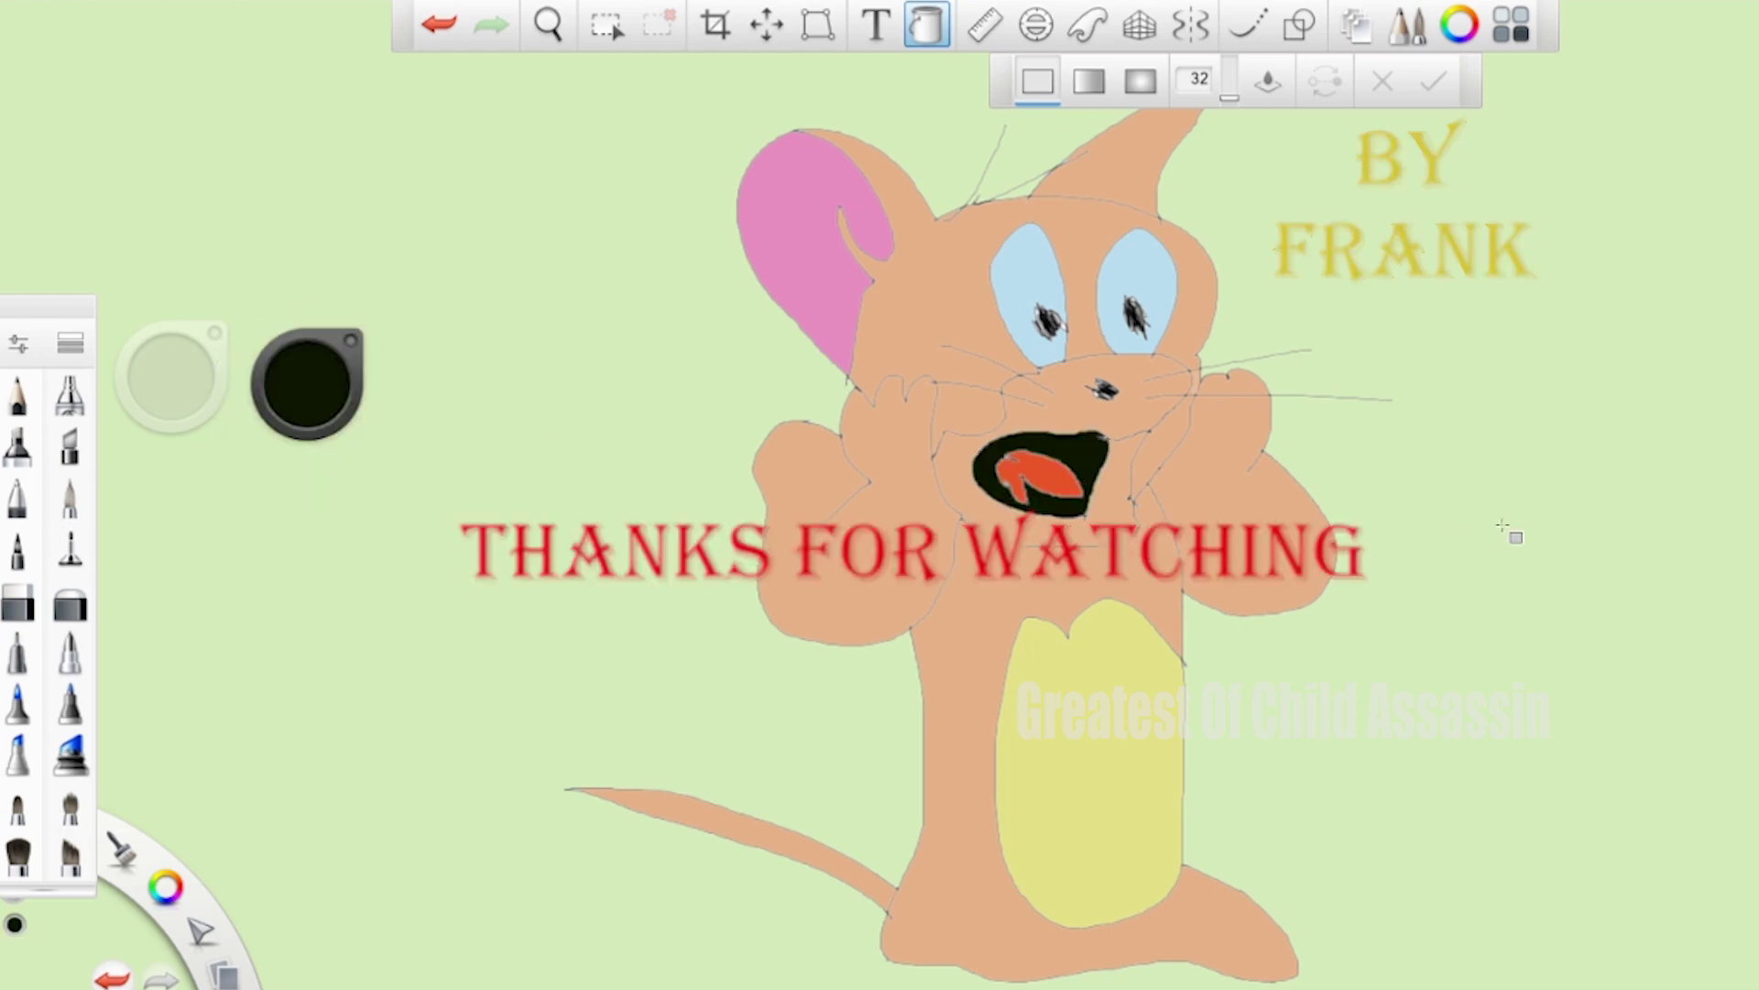